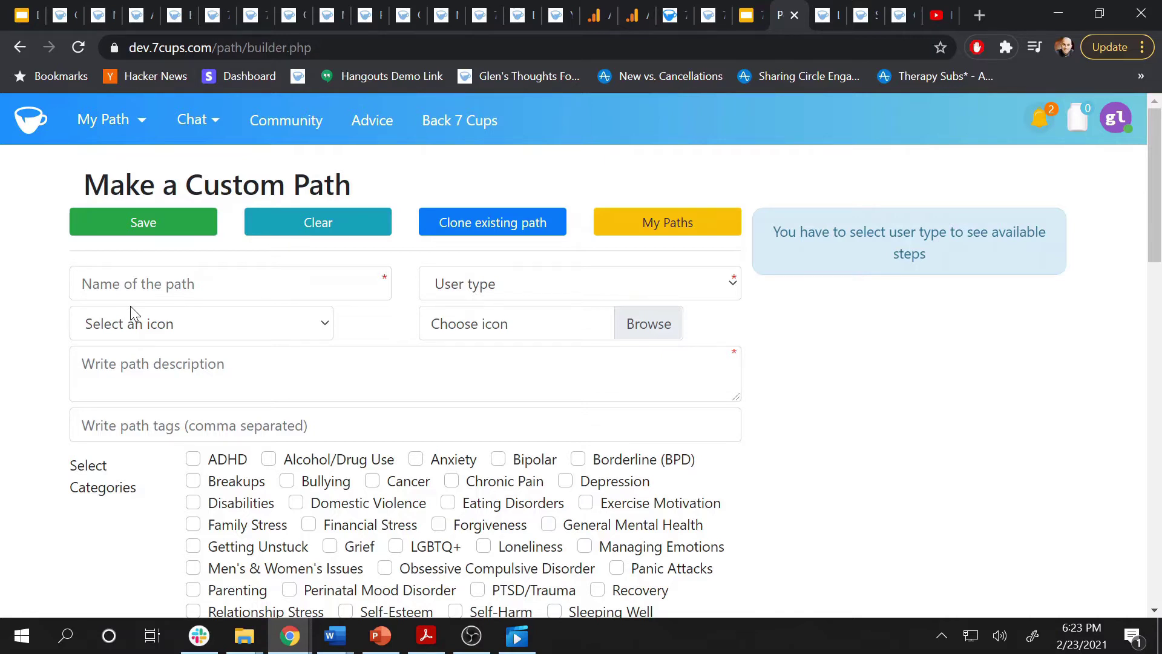
Name the custom path "Overcoming Worry" and set its user type to Member and Listener
{"action": "left_click", "coordinate": [173, 282]}
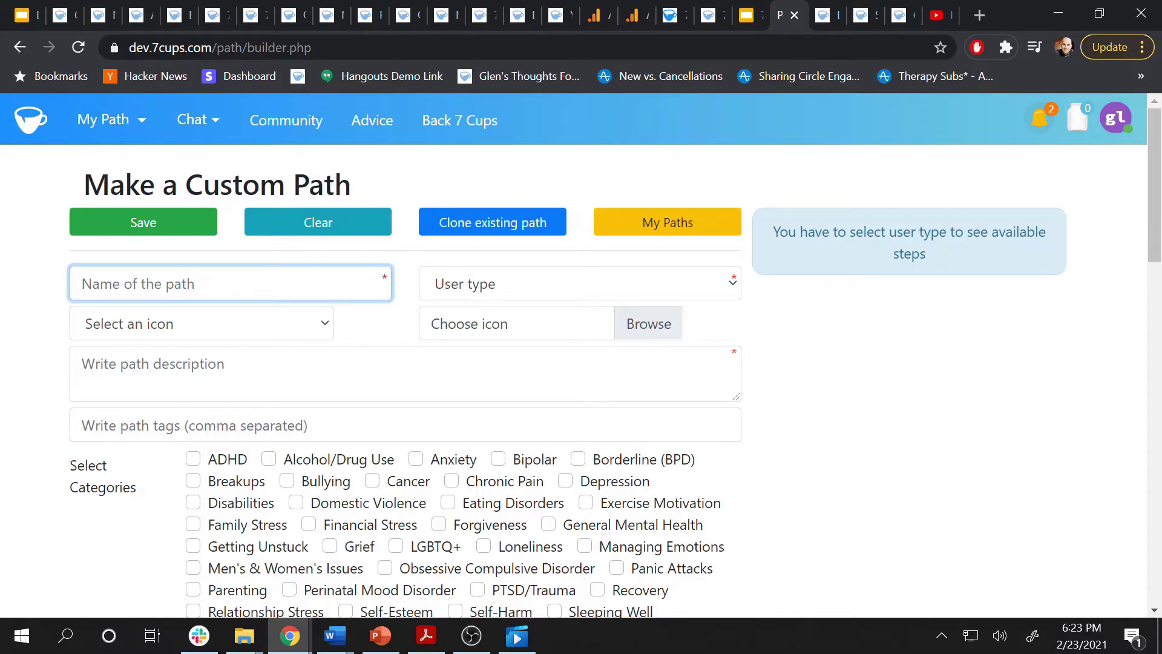
{"action": "type", "text": "Overcoming "}
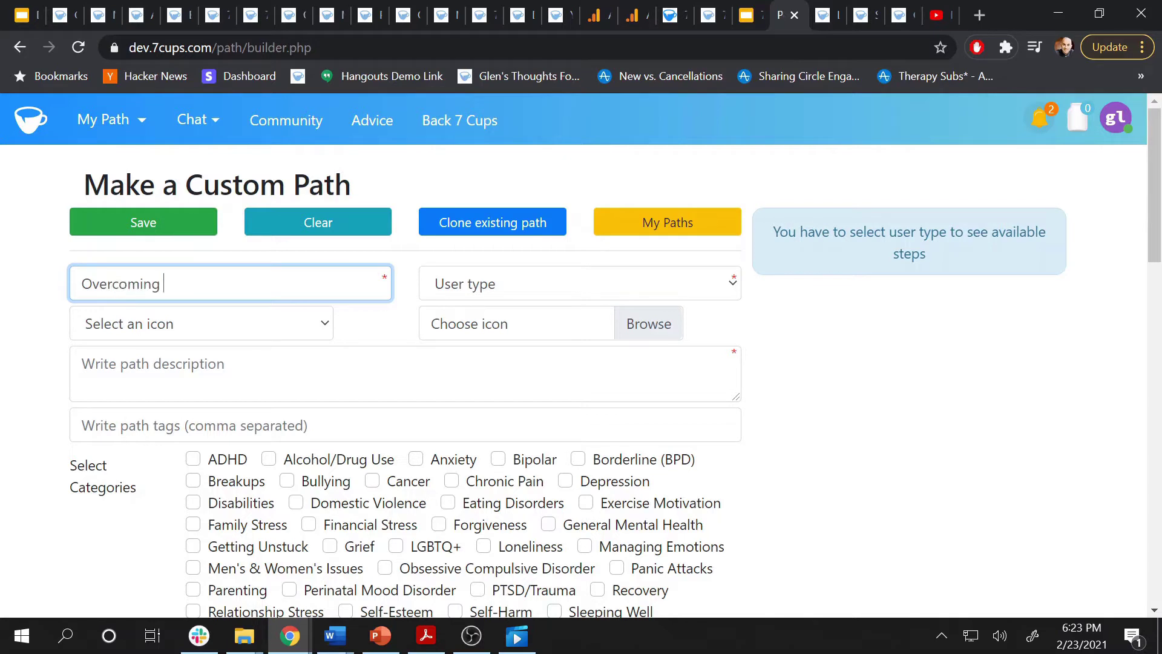
{"action": "type", "text": "Worry"}
{"action": "left_click", "coordinate": [725, 284]}
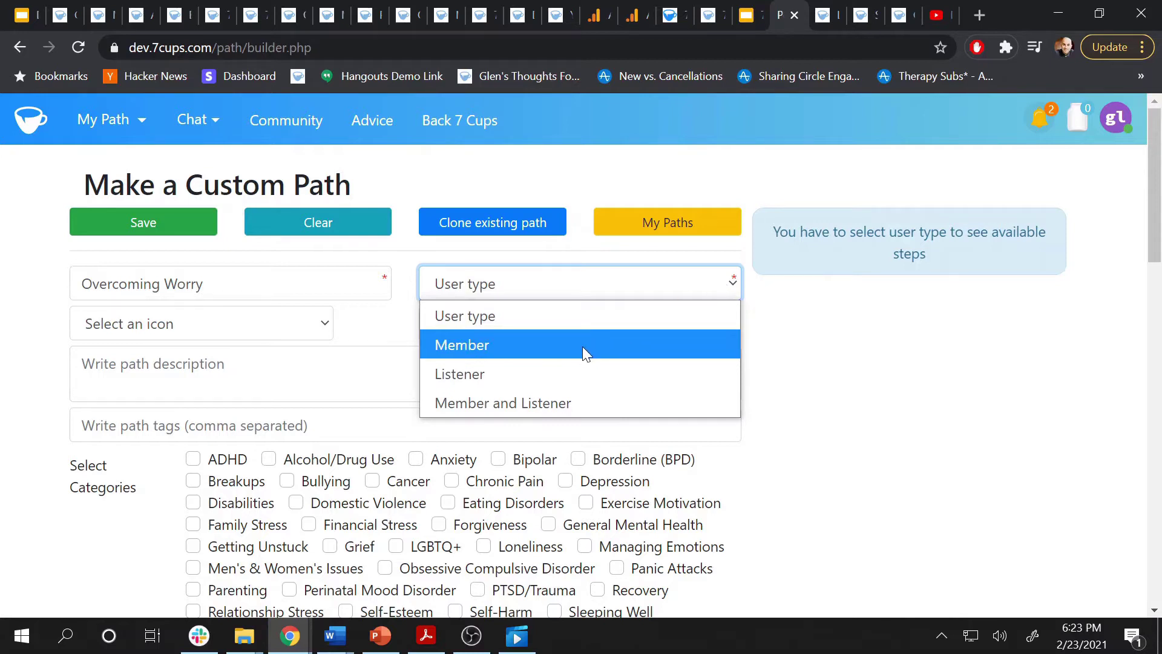
{"action": "left_click", "coordinate": [558, 402]}
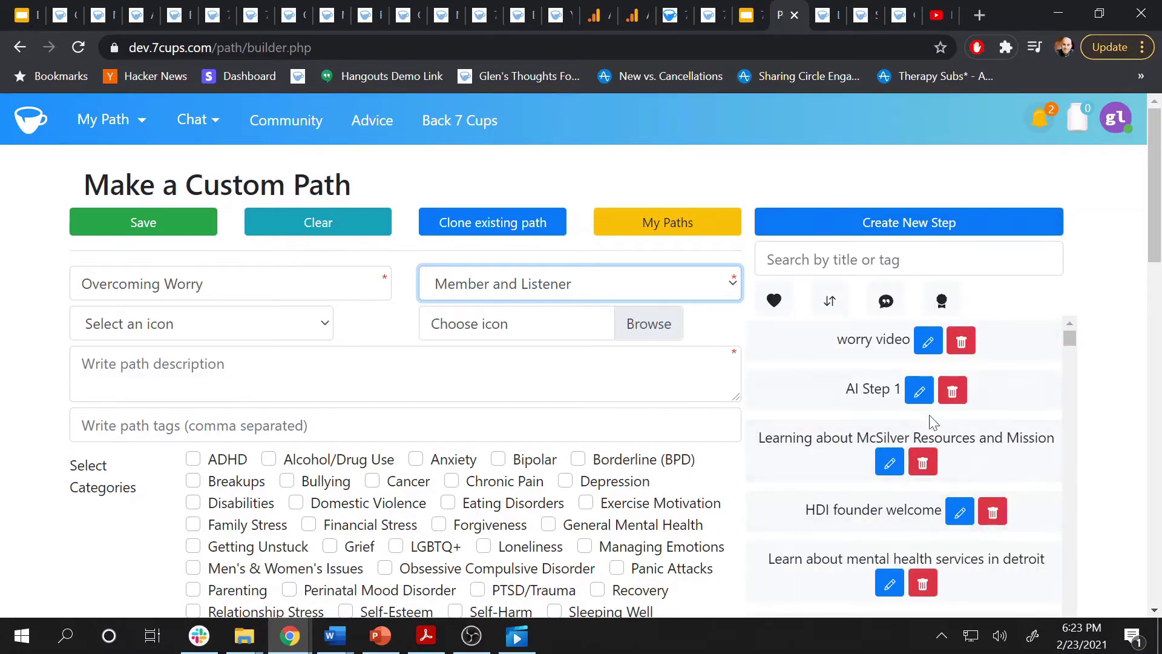
Upload the "worry image" file from the Downloads folder as the path's icon
{"action": "left_click", "coordinate": [164, 332]}
{"action": "left_click", "coordinate": [164, 332]}
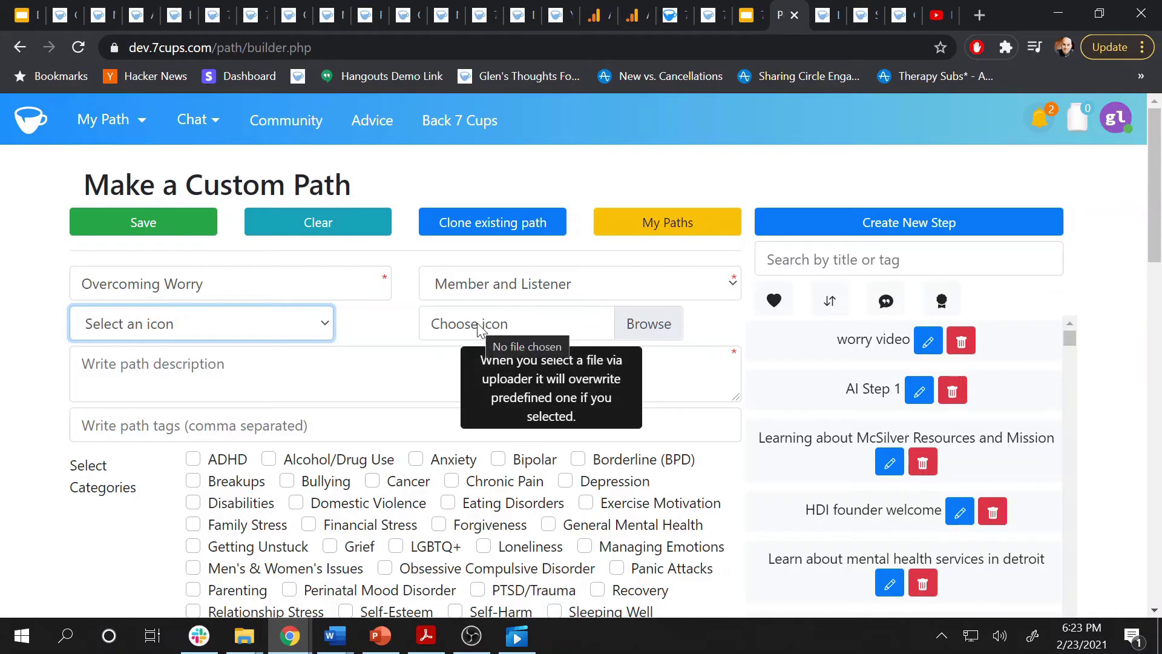
{"action": "left_click", "coordinate": [660, 326]}
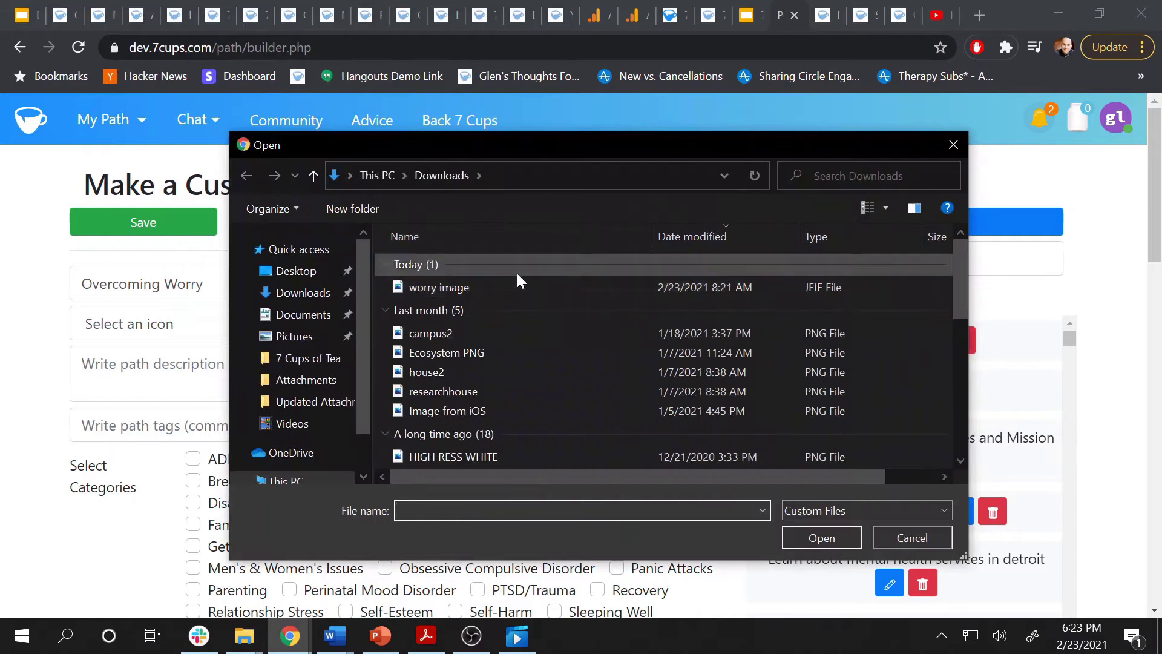
{"action": "left_click", "coordinate": [482, 288]}
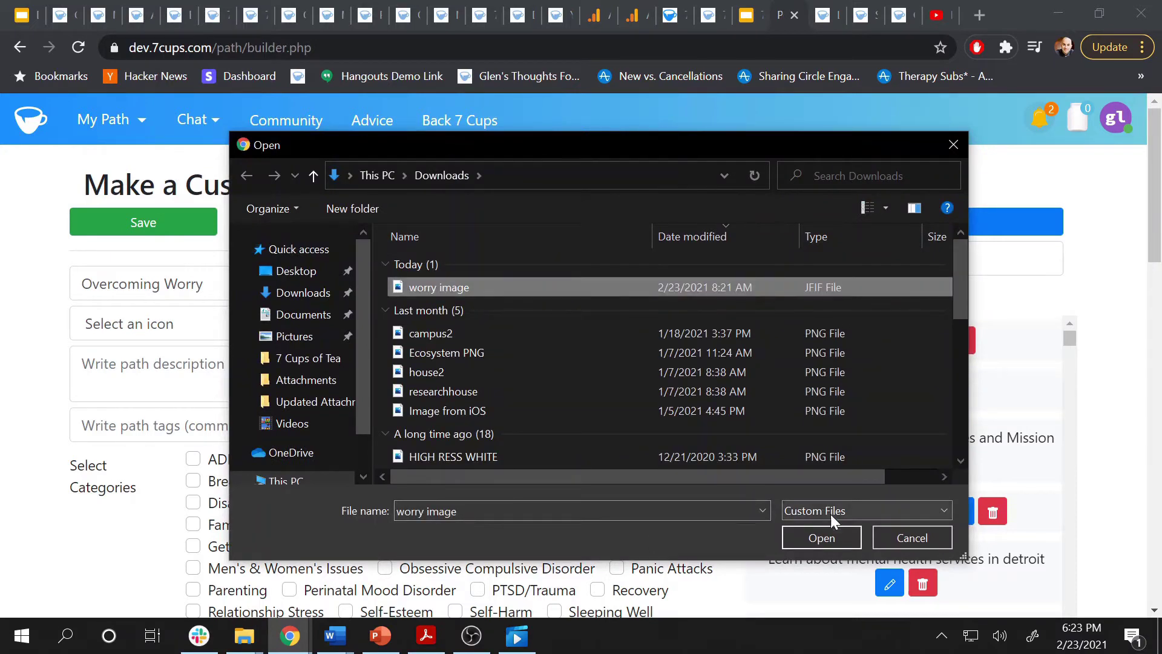
{"action": "left_click", "coordinate": [821, 538]}
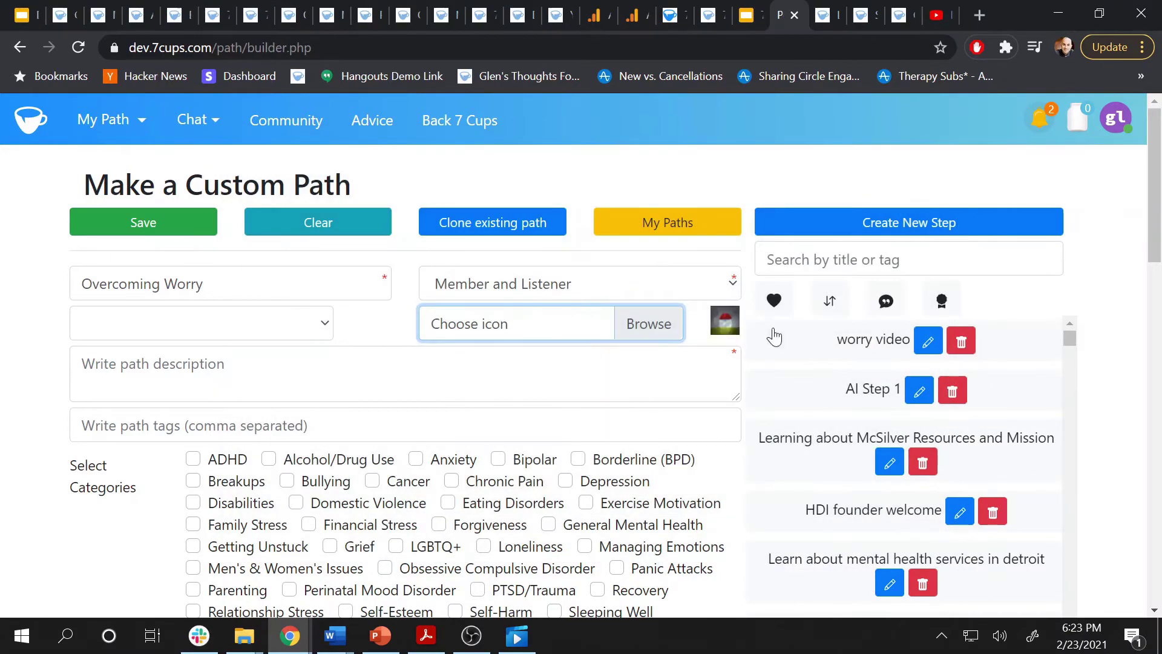
Enter the path description "Learn and take practical steps to overcome worry."
{"action": "key", "text": "Tab"}
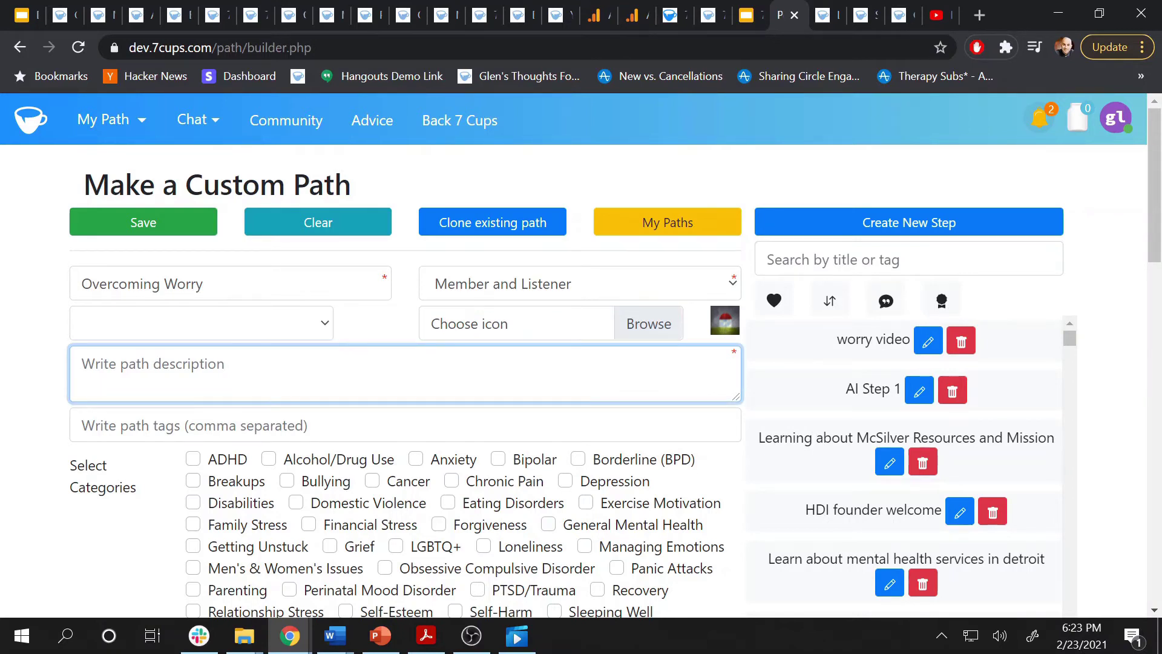
{"action": "type", "text": "Learn "}
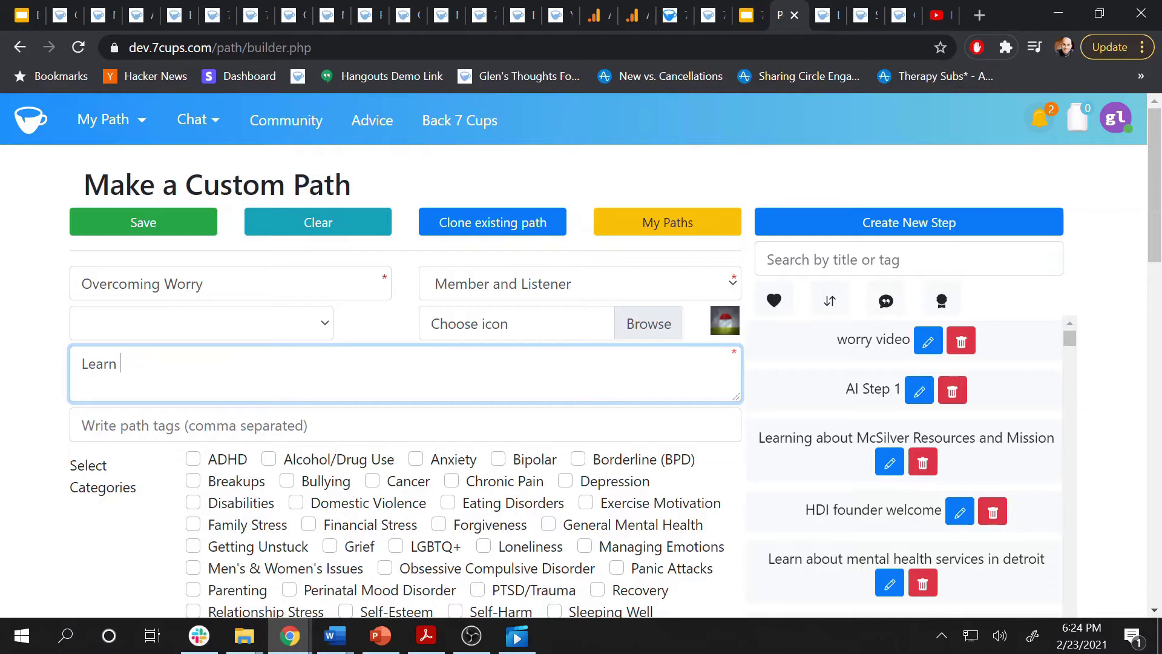
{"action": "type", "text": "and take practical s"}
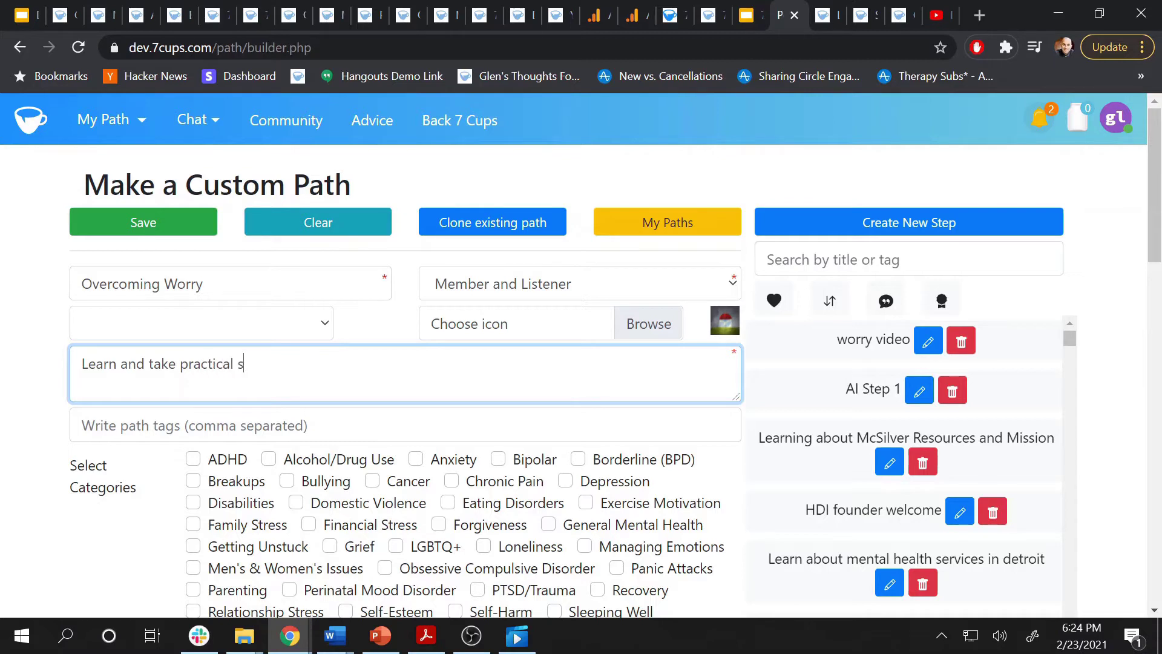
{"action": "type", "text": "teps to overcome worry."}
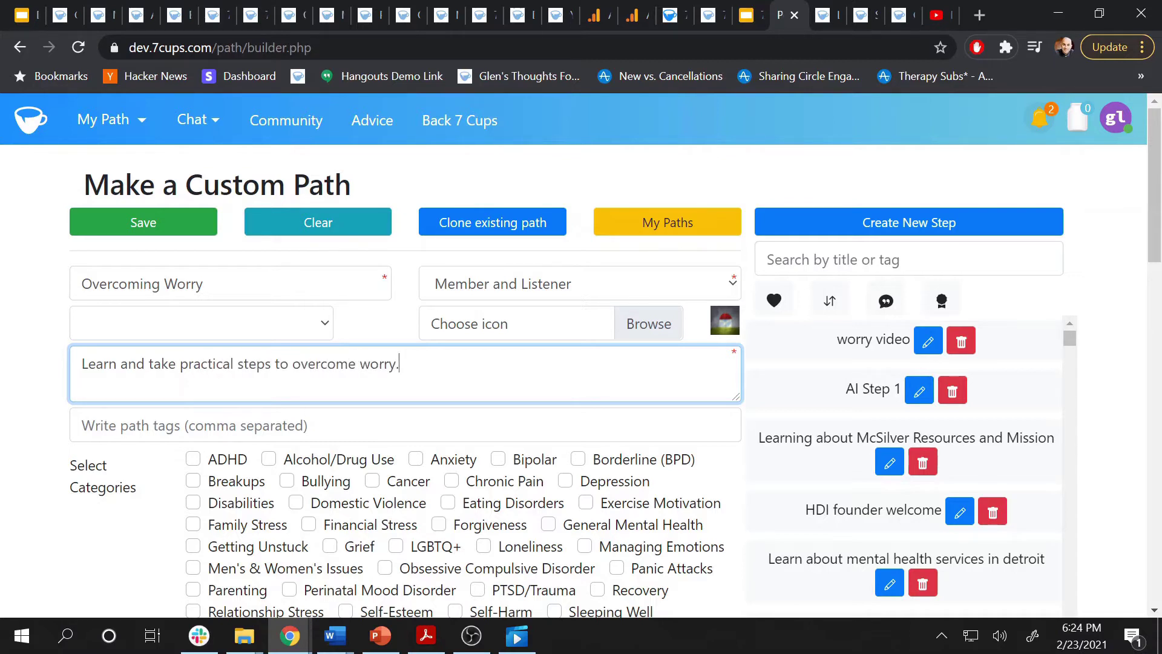
Enter the path tags "anxiety, cbt, changing your thinking"
{"action": "key", "text": "Tab"}
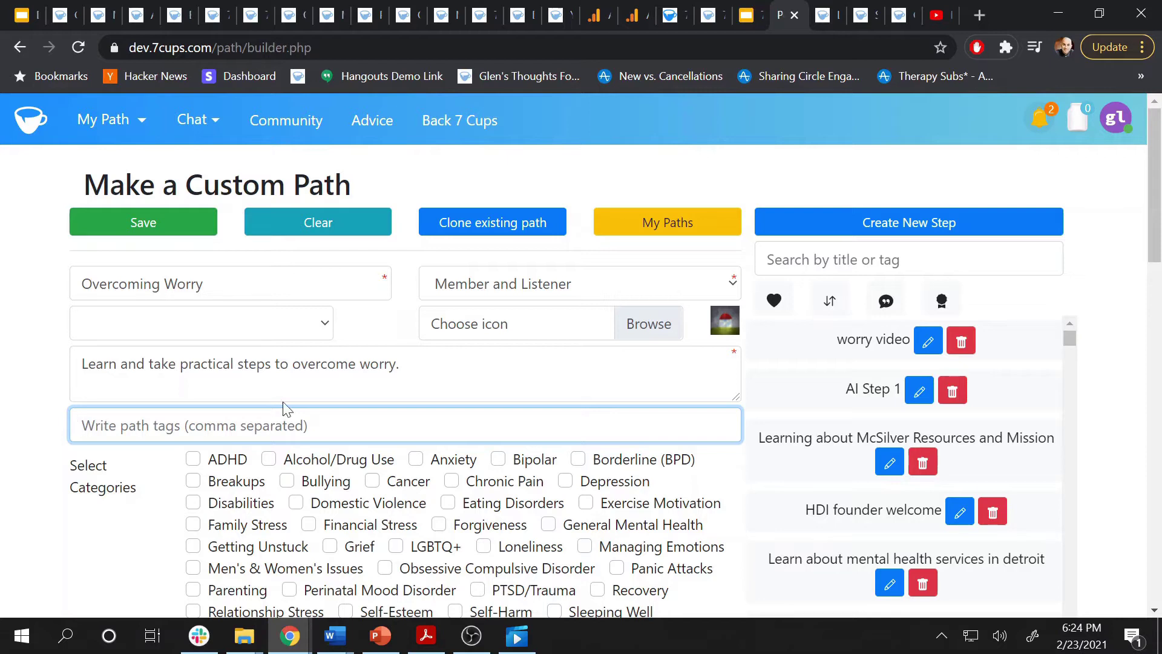
{"action": "type", "text": "mi"}
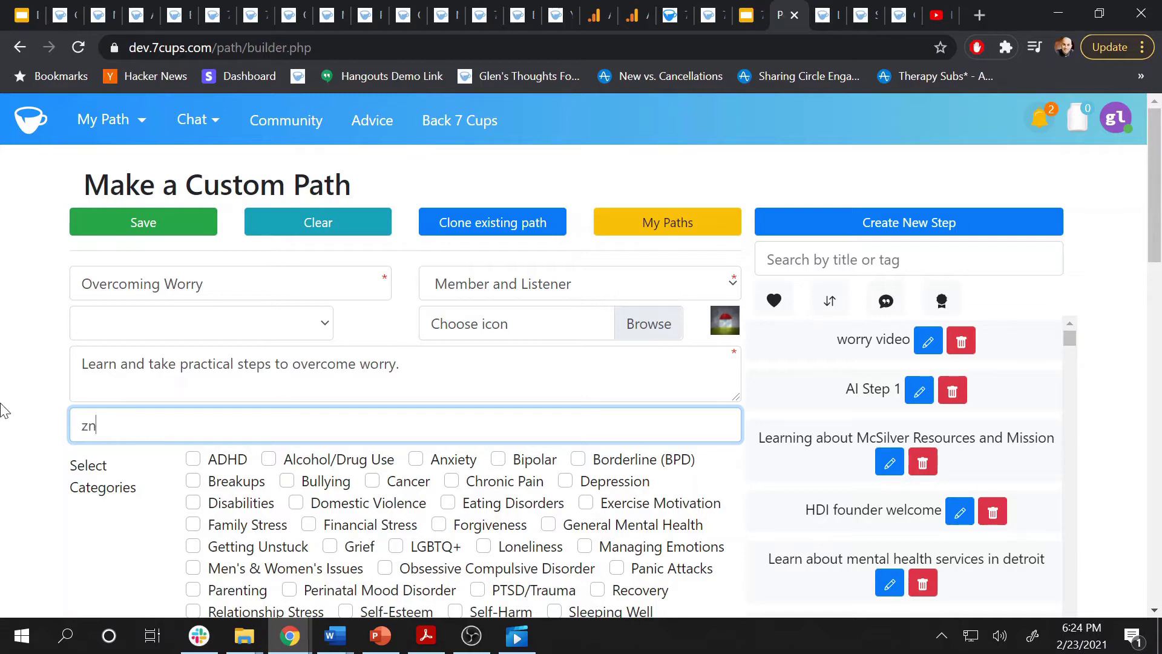
{"action": "key", "text": "BackSpace"}
{"action": "key", "text": "BackSpace"}
{"action": "type", "text": "anxiety, cbt, changing your thinking"}
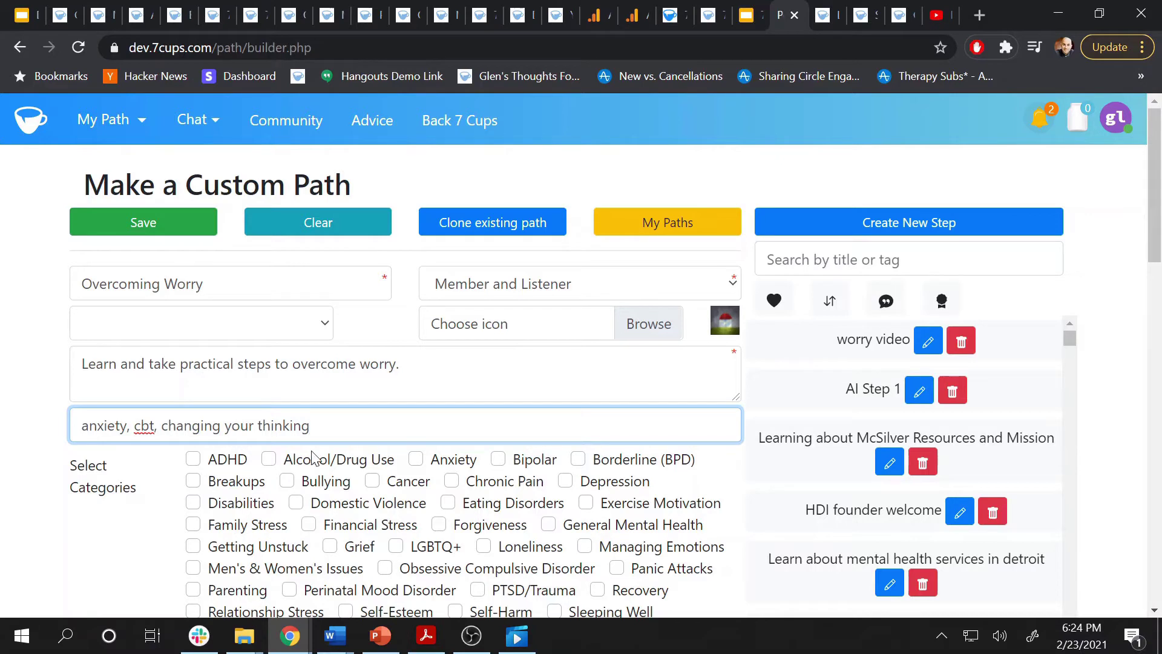
Assign the path to the categories Anxiety, Social Anxiety and Work Stress
{"action": "left_click", "coordinate": [415, 459]}
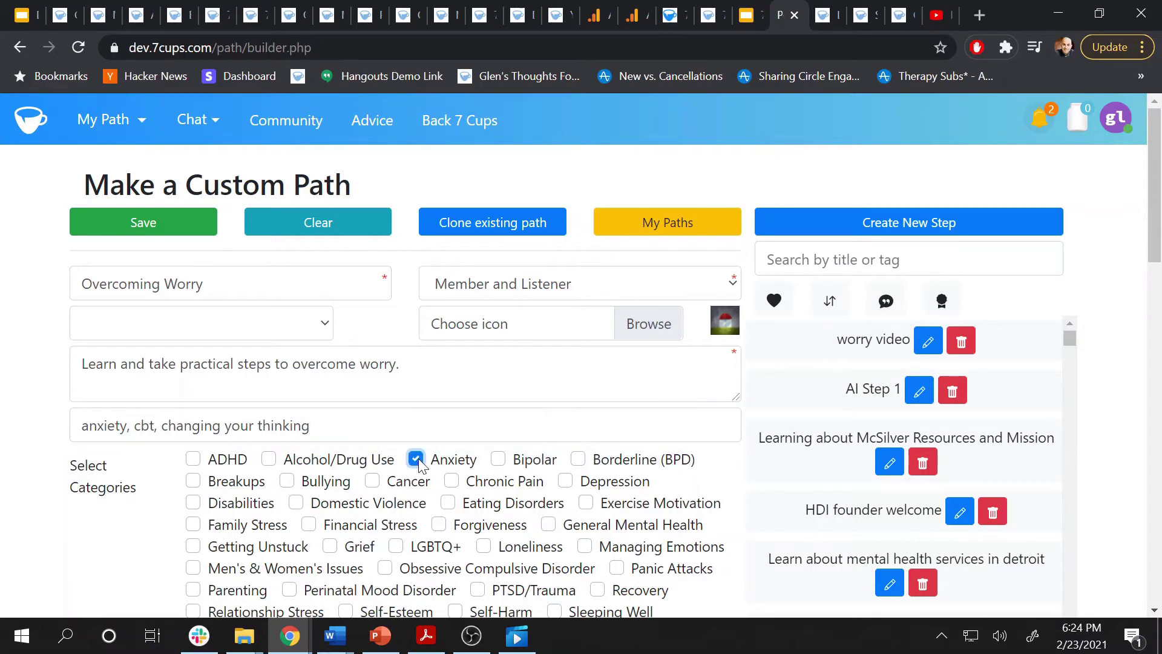
{"action": "scroll", "coordinate": [420, 463], "scroll_direction": "down", "scroll_amount": 3}
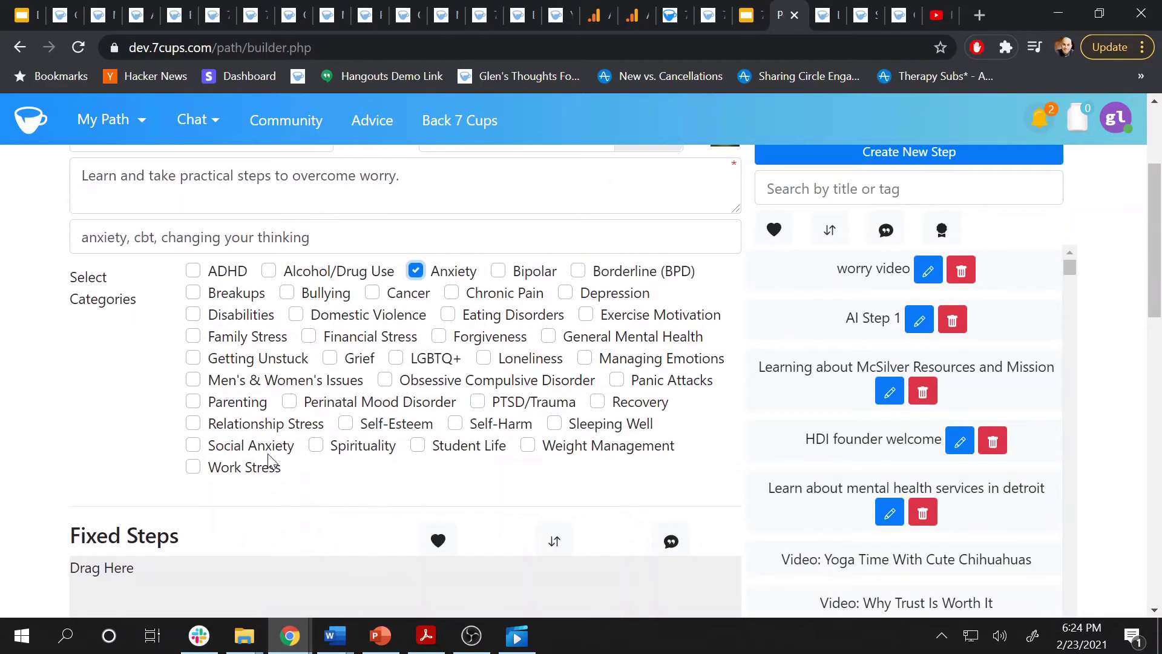
{"action": "left_click", "coordinate": [194, 446]}
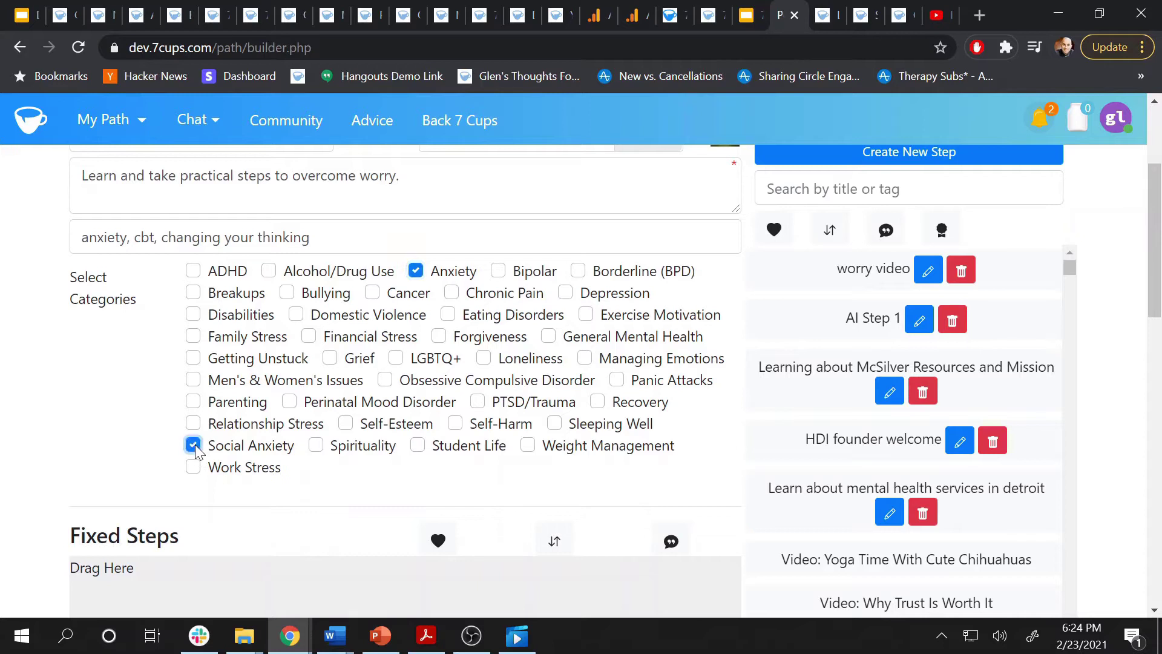
{"action": "left_click", "coordinate": [194, 468]}
Search the available steps for "emotional" and add Emotional Wellness Test to the Fixed Steps
{"action": "scroll", "coordinate": [194, 468], "scroll_direction": "down", "scroll_amount": 2}
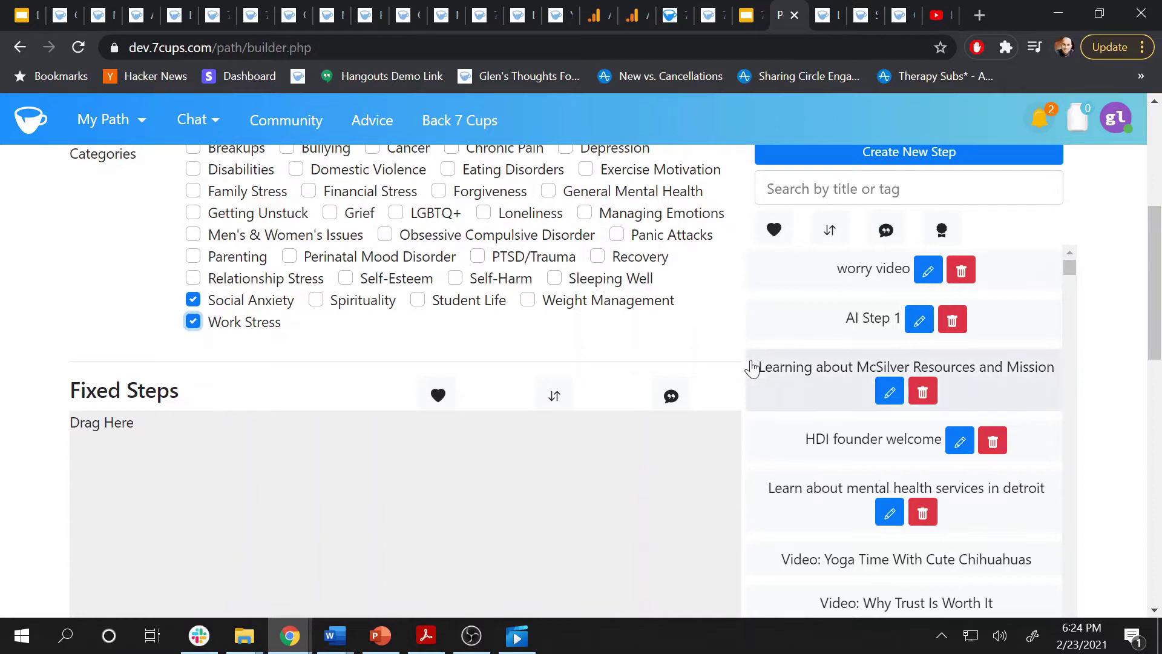
{"action": "left_click", "coordinate": [848, 189]}
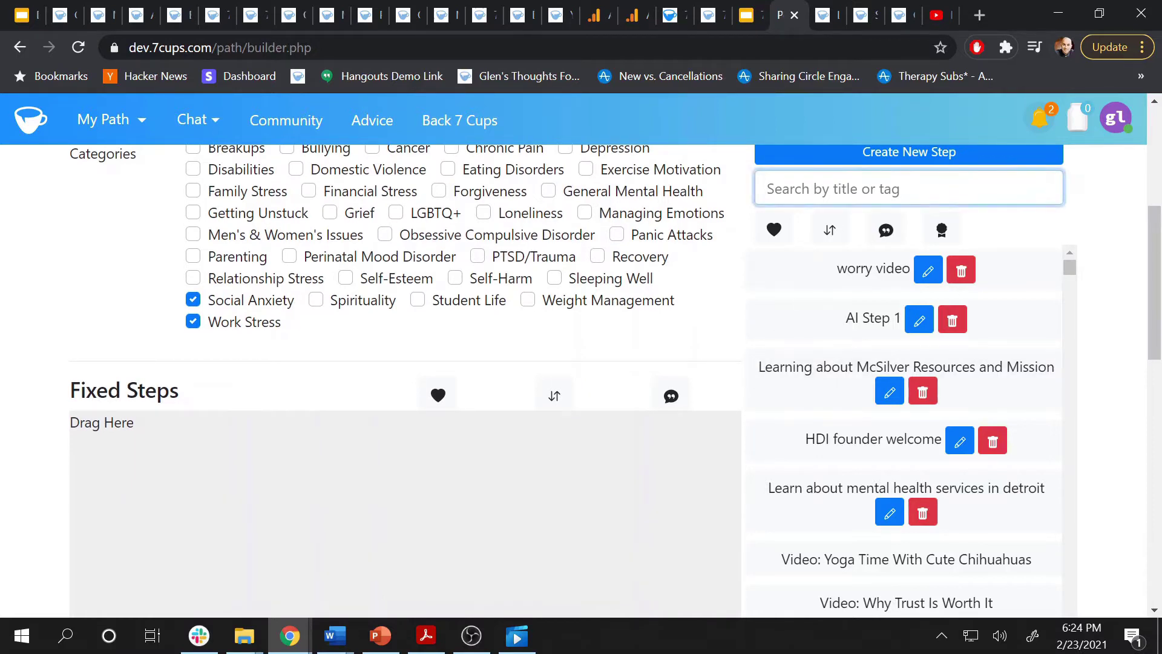
{"action": "type", "text": "emotional"}
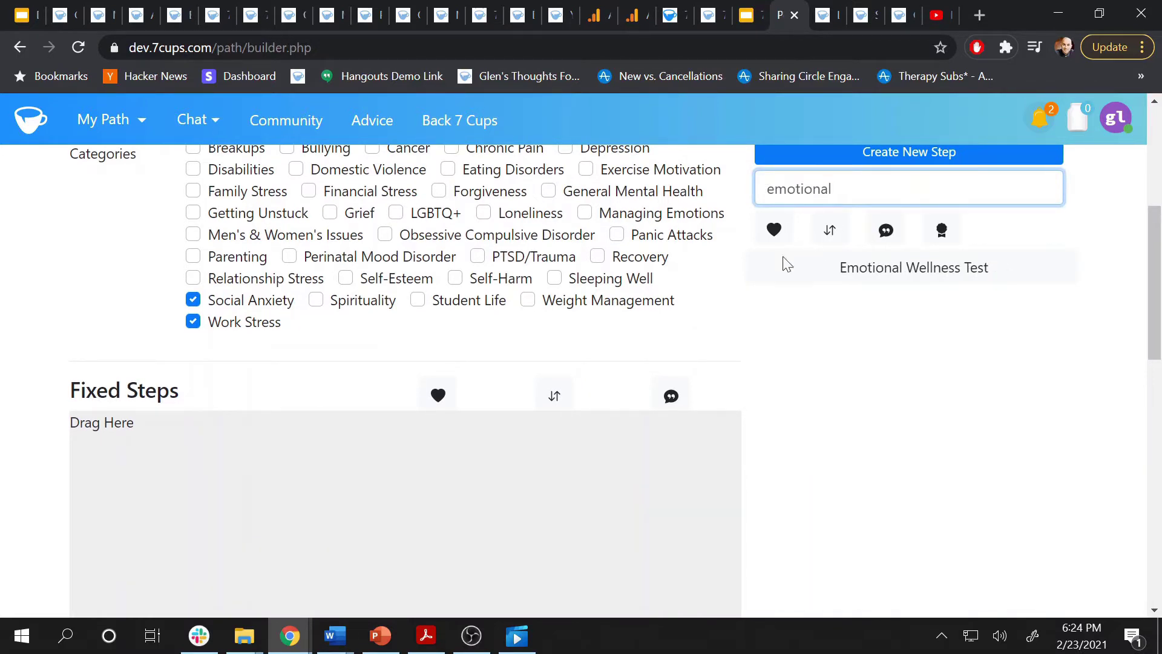
{"action": "left_click_drag", "start_coordinate": [771, 272], "coordinate": [234, 452]}
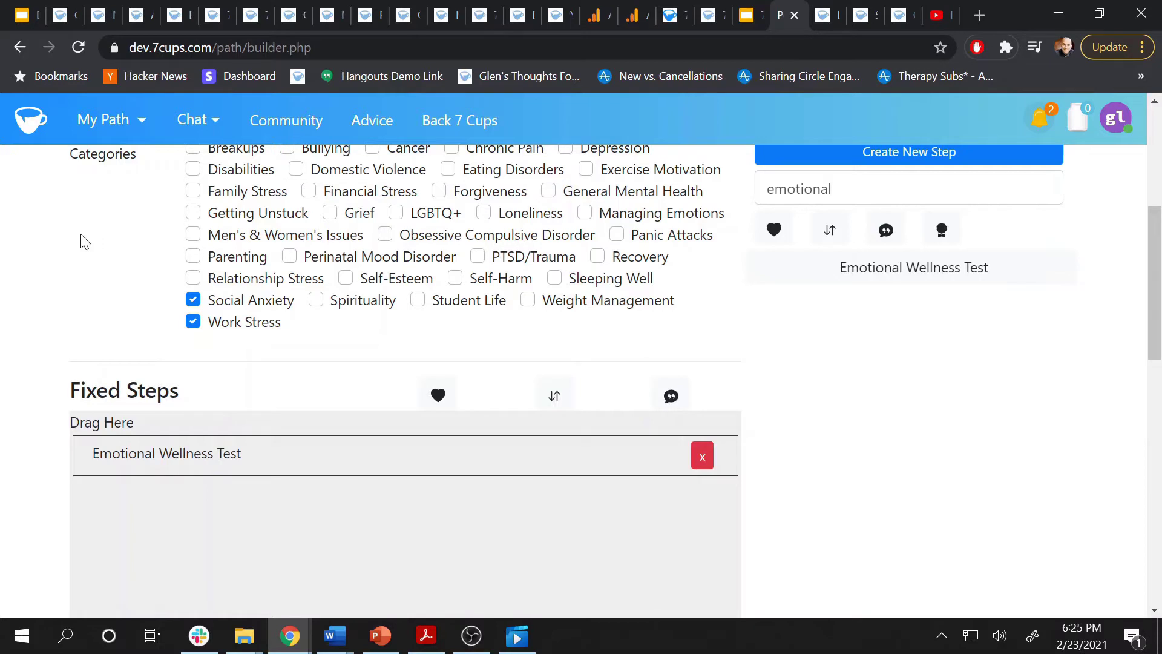
Search the available steps for "worry" and add "dealing with worry", "Let Go of Worry" and "worst thing that can happen?" to the Fixed Steps in that order
{"action": "left_click", "coordinate": [841, 189]}
{"action": "key", "text": "BackSpace"}
{"action": "key", "text": "BackSpace"}
{"action": "key", "text": "BackSpace"}
{"action": "key", "text": "BackSpace"}
{"action": "key", "text": "BackSpace"}
{"action": "key", "text": "BackSpace"}
{"action": "key", "text": "BackSpace"}
{"action": "key", "text": "BackSpace"}
{"action": "key", "text": "BackSpace"}
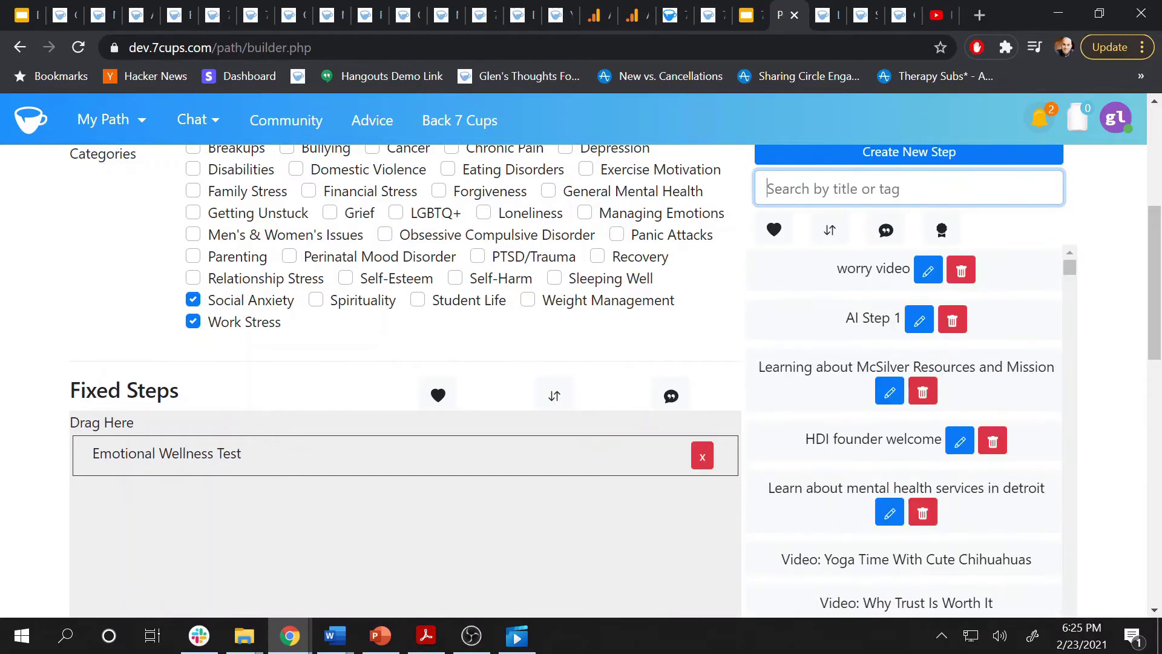
{"action": "type", "text": "worry"}
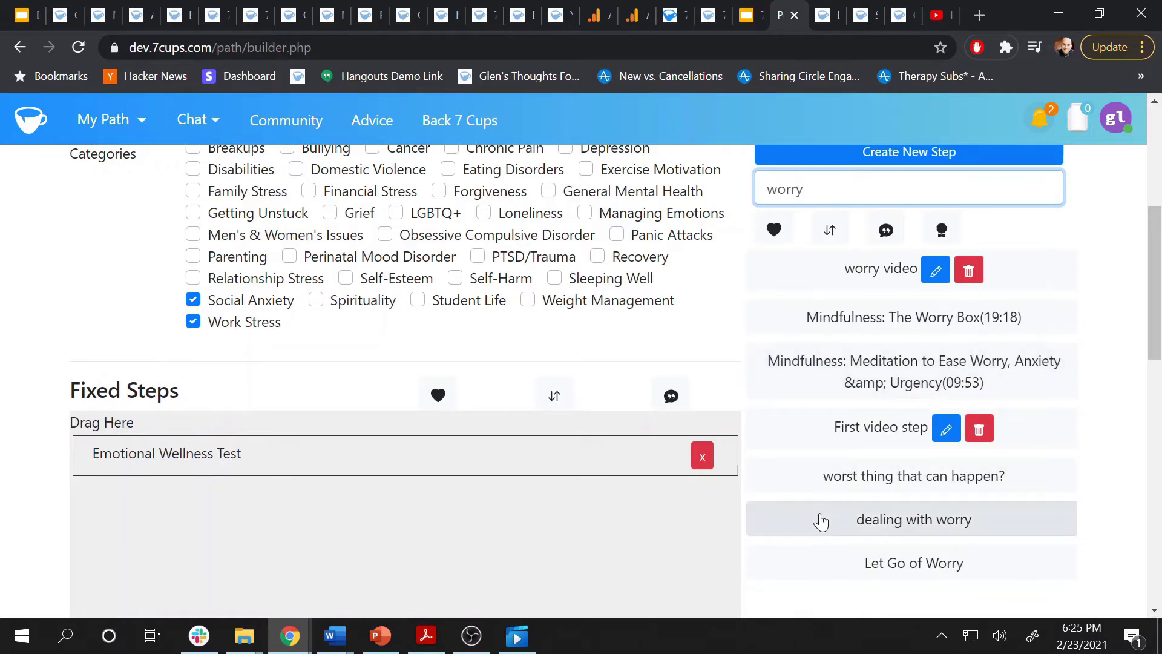
{"action": "left_click_drag", "start_coordinate": [824, 525], "coordinate": [242, 511]}
{"action": "left_click_drag", "start_coordinate": [821, 564], "coordinate": [127, 539]}
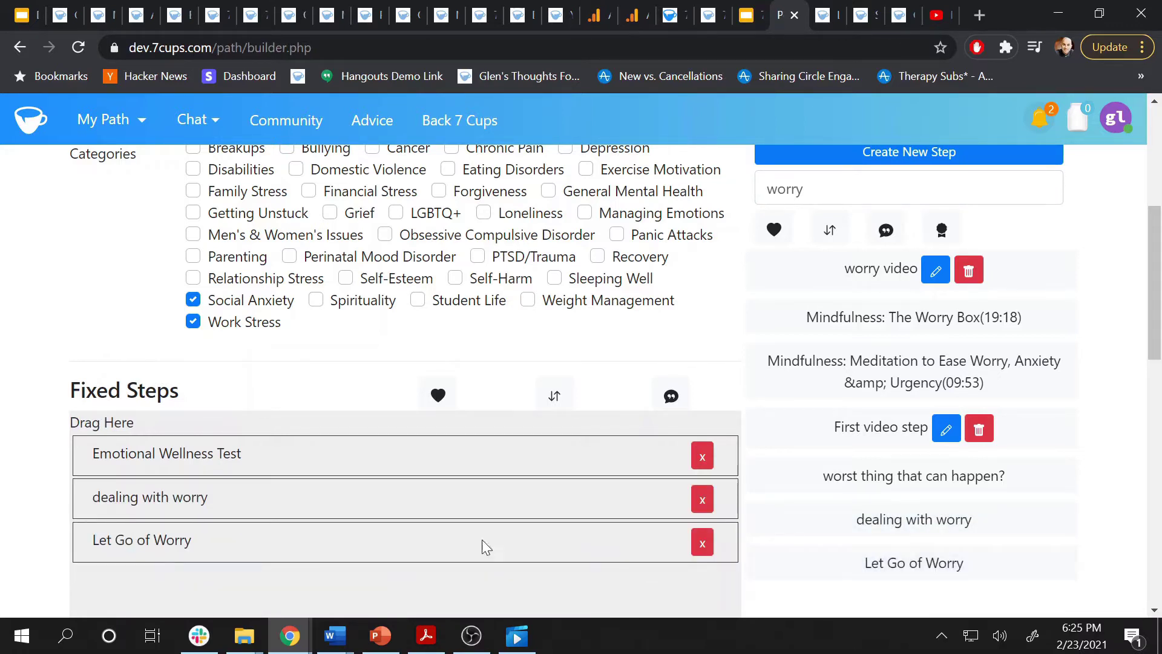
{"action": "left_click_drag", "start_coordinate": [814, 479], "coordinate": [137, 580]}
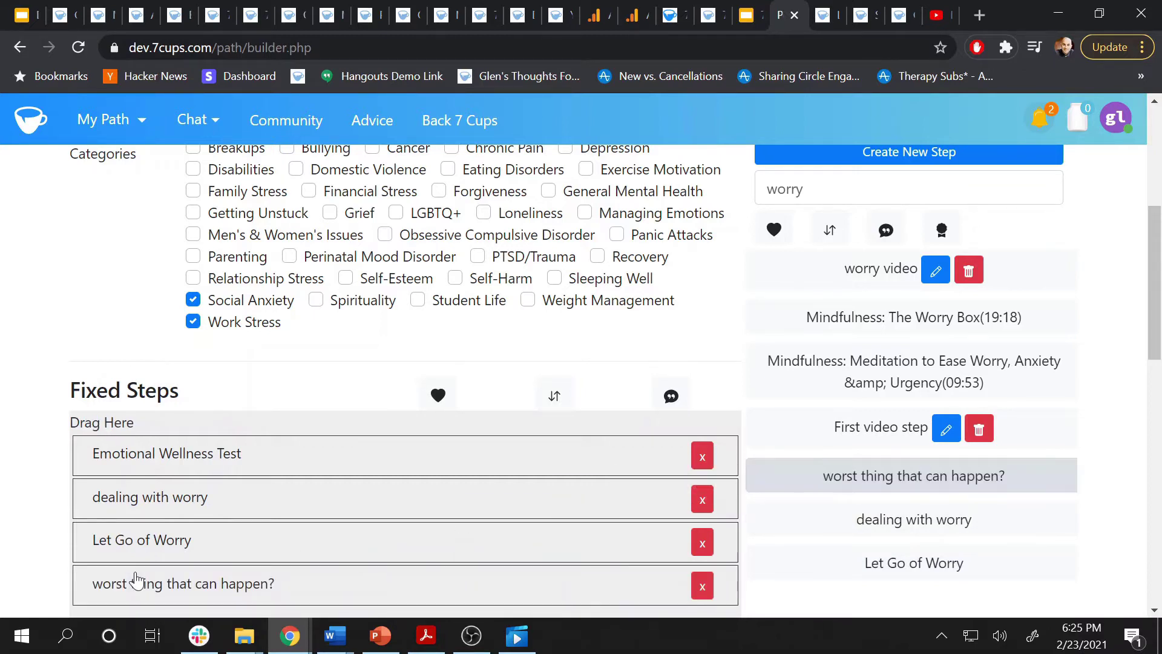
Clear the step search and add "Mindfulness: Daily Mindfulness Practice 31: Feeling Embarrassed" to the Repeated Steps
{"action": "scroll", "coordinate": [136, 579], "scroll_direction": "down", "scroll_amount": 2}
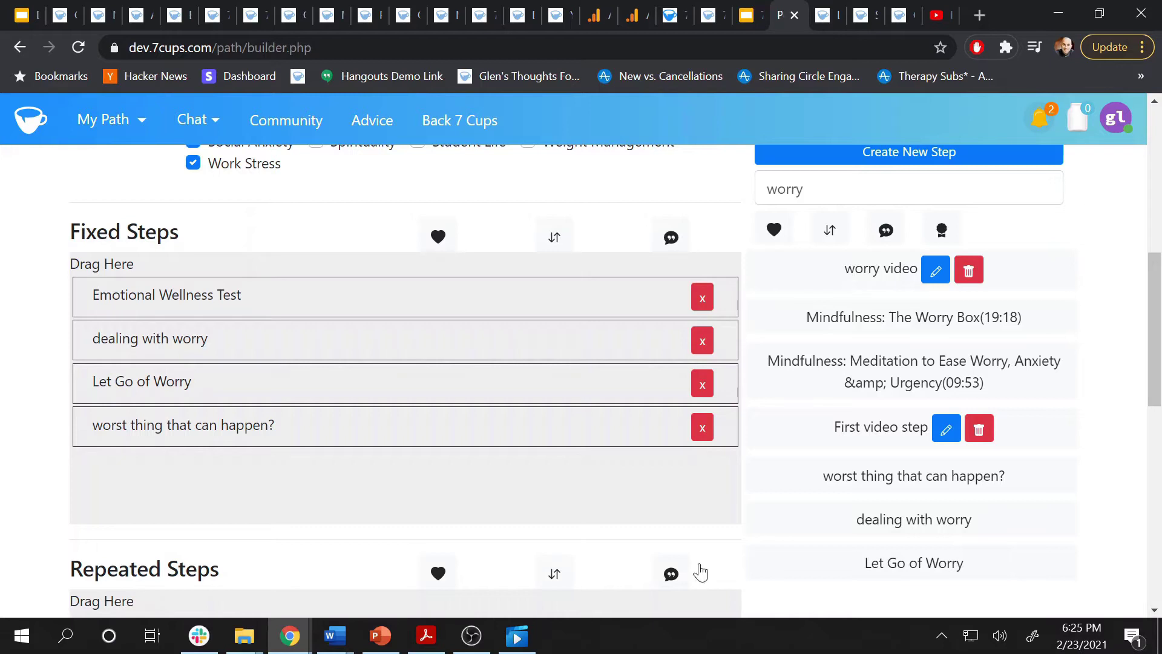
{"action": "left_click", "coordinate": [804, 189]}
{"action": "key", "text": "BackSpace"}
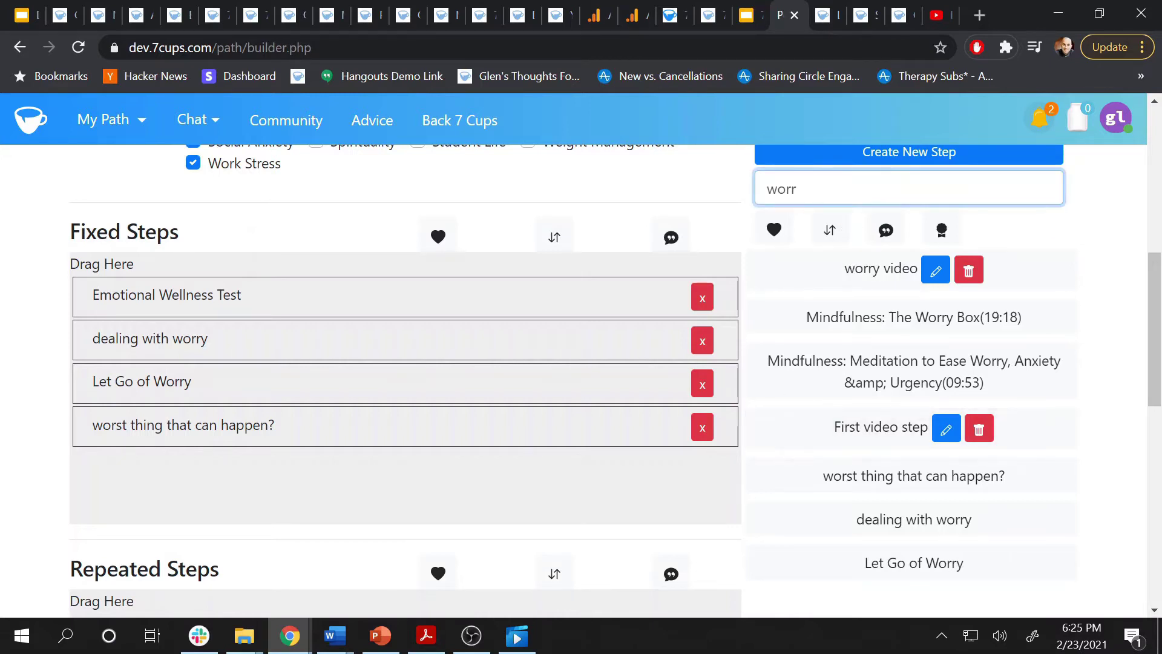
{"action": "key", "text": "BackSpace"}
{"action": "key", "text": "BackSpace"}
{"action": "key", "text": "BackSpace"}
{"action": "key", "text": "BackSpace"}
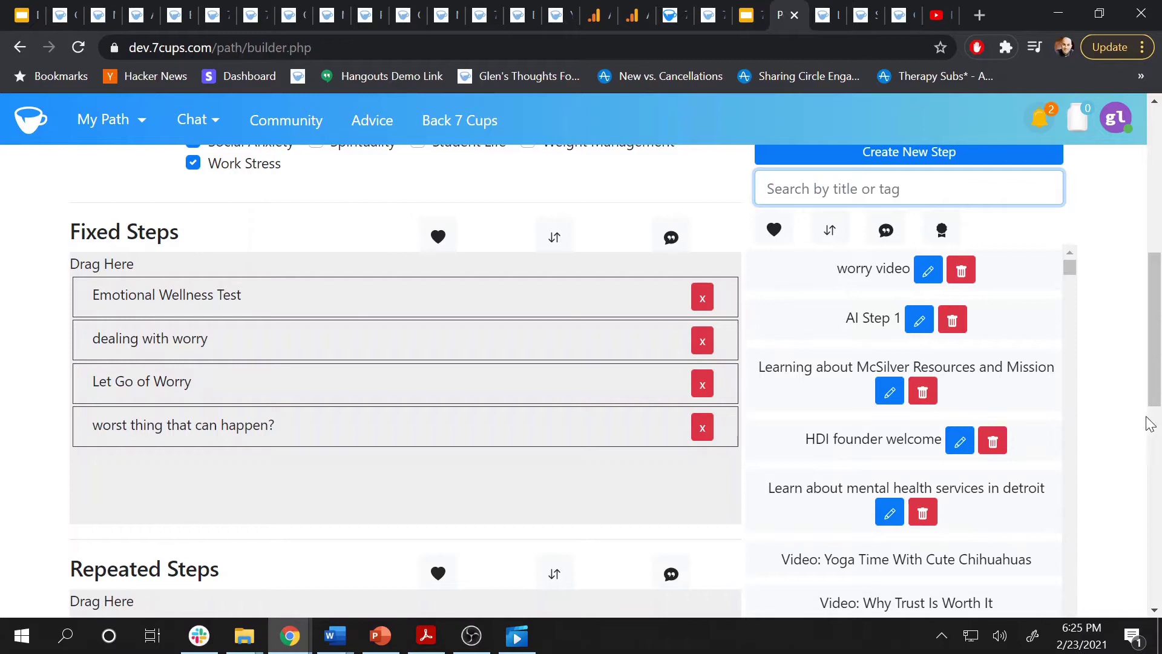
{"action": "left_click_drag", "start_coordinate": [1070, 268], "coordinate": [1065, 428]}
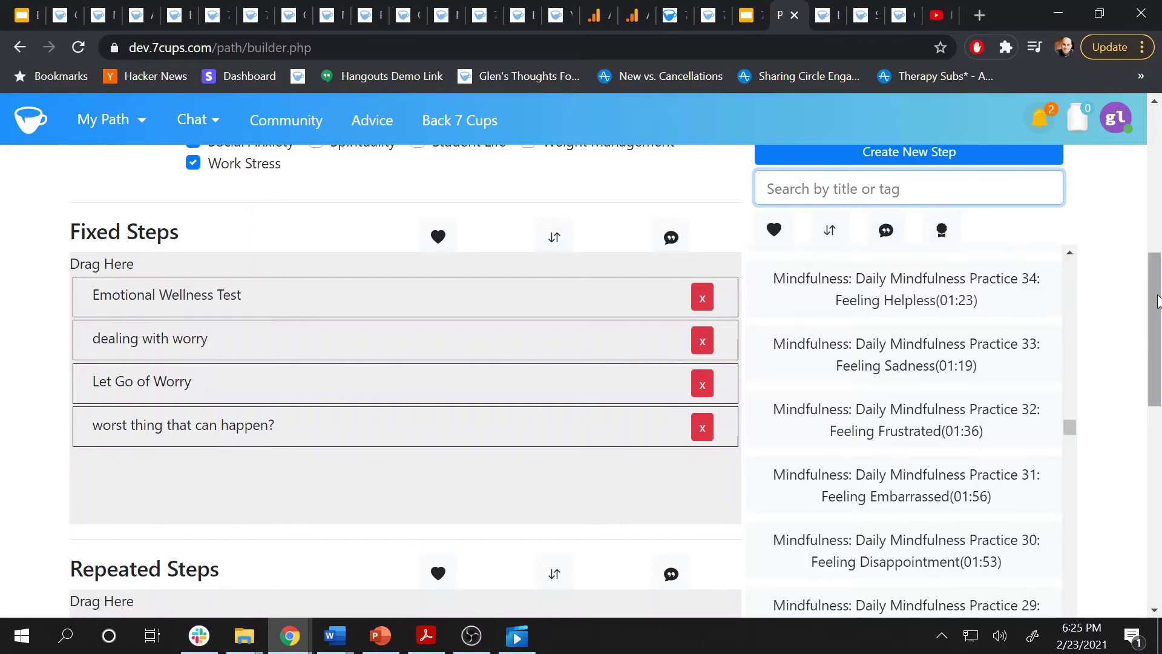
{"action": "scroll", "coordinate": [797, 259], "scroll_direction": "down", "scroll_amount": 2}
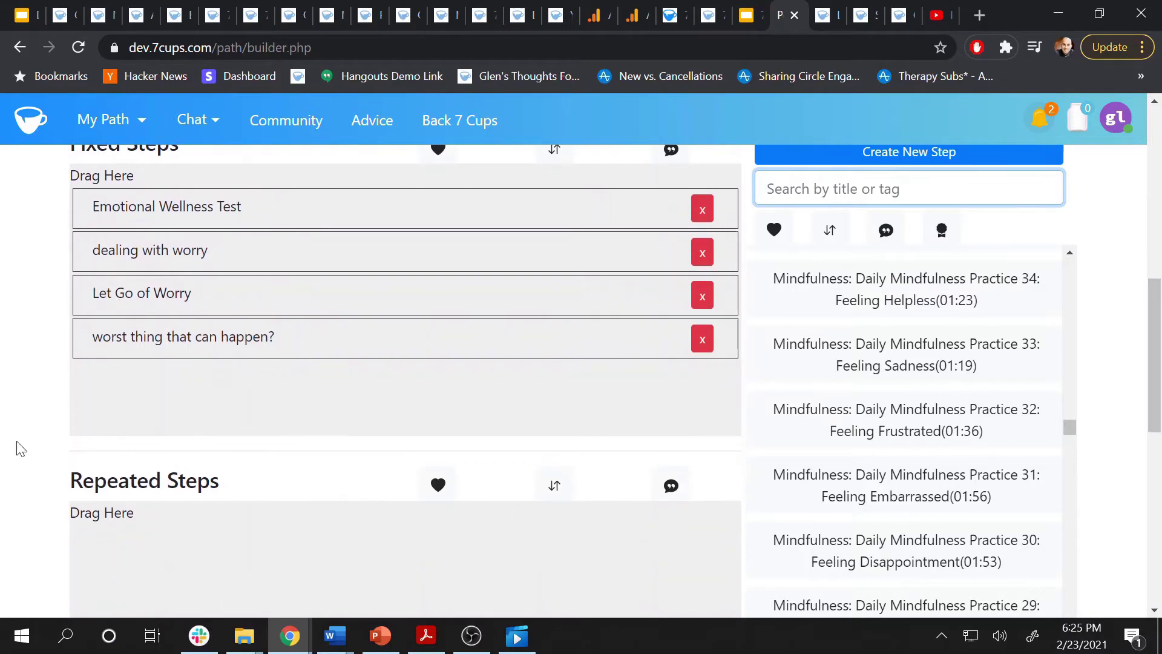
{"action": "left_click_drag", "start_coordinate": [820, 490], "coordinate": [403, 528]}
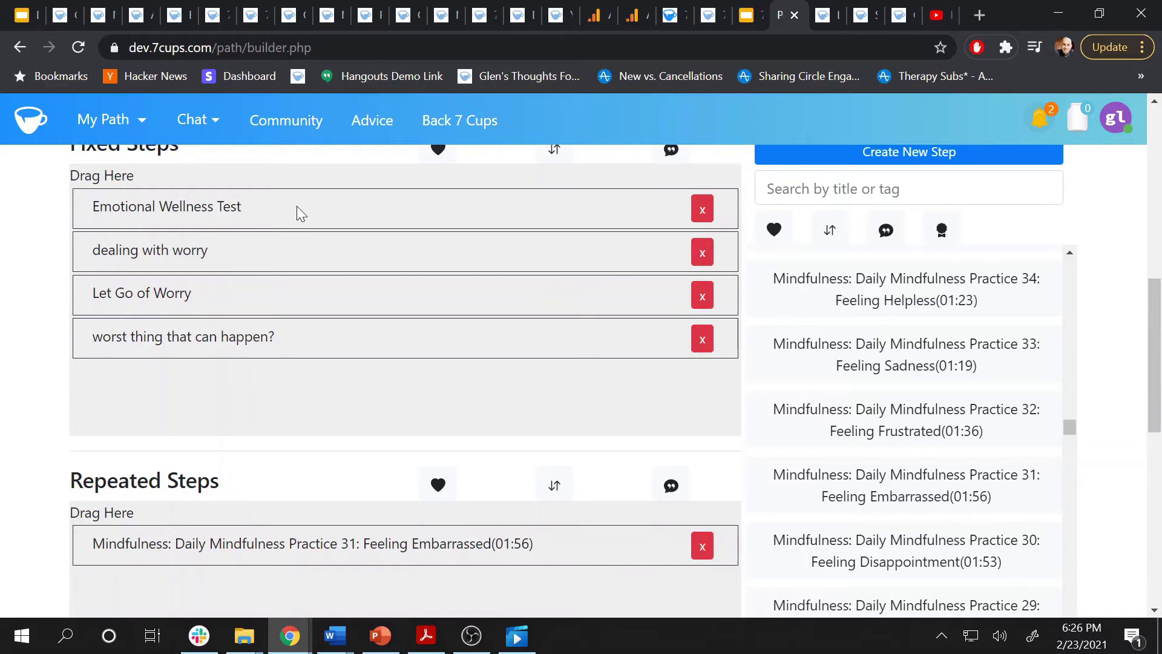
Reorder the Fixed Steps so that "Let Go of Worry" comes directly before "dealing with worry"
{"action": "left_click_drag", "start_coordinate": [179, 313], "coordinate": [159, 250]}
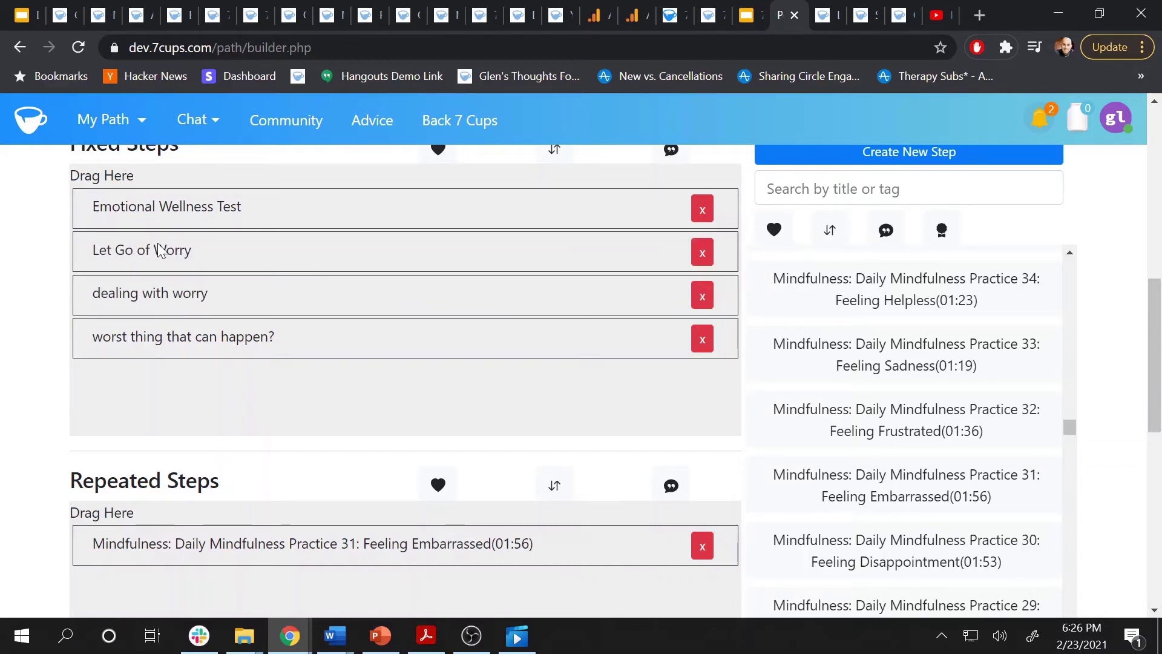
{"action": "left_click_drag", "start_coordinate": [1155, 313], "coordinate": [1152, 279]}
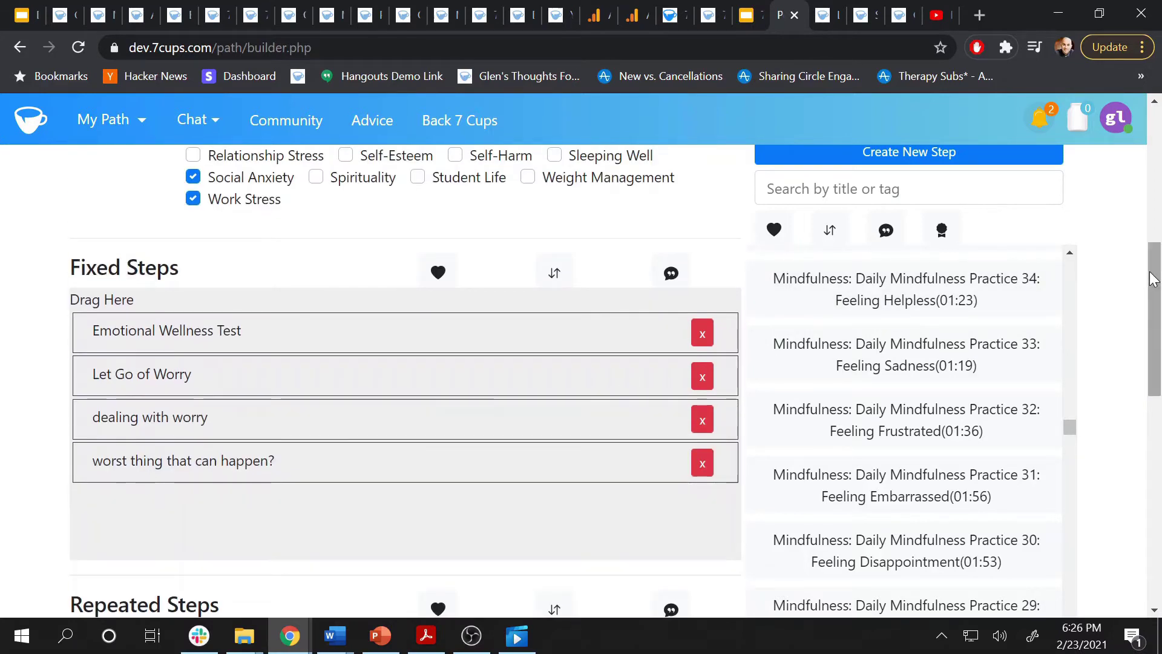
{"action": "left_click_drag", "start_coordinate": [1152, 279], "coordinate": [1151, 233]}
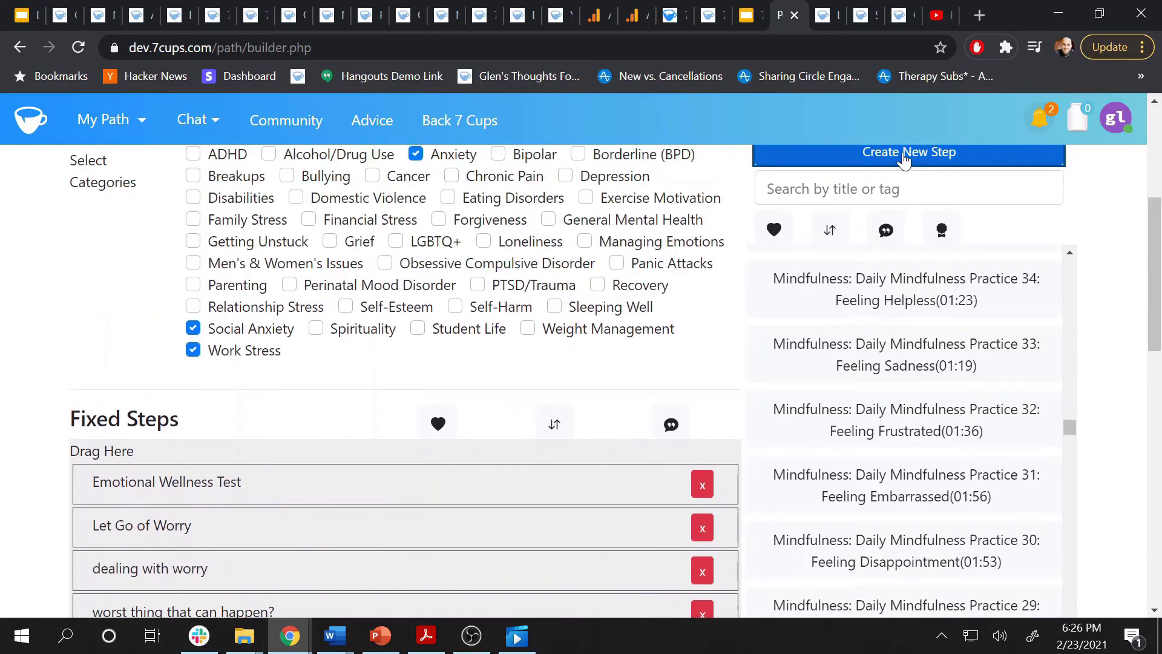
Start a new step titled "Great video on overcoming fear" with the description "watch this 30 second video to learn more about how to manage anxiety"
{"action": "left_click", "coordinate": [907, 156]}
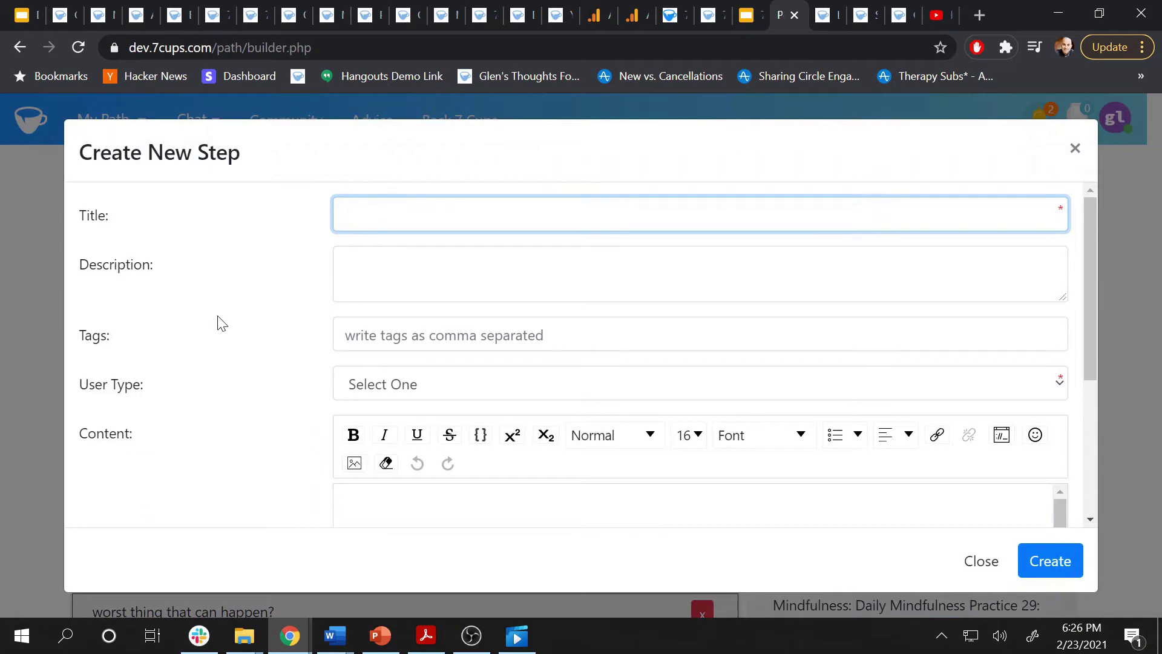
{"action": "type", "text": "Great video on overcoming fear"}
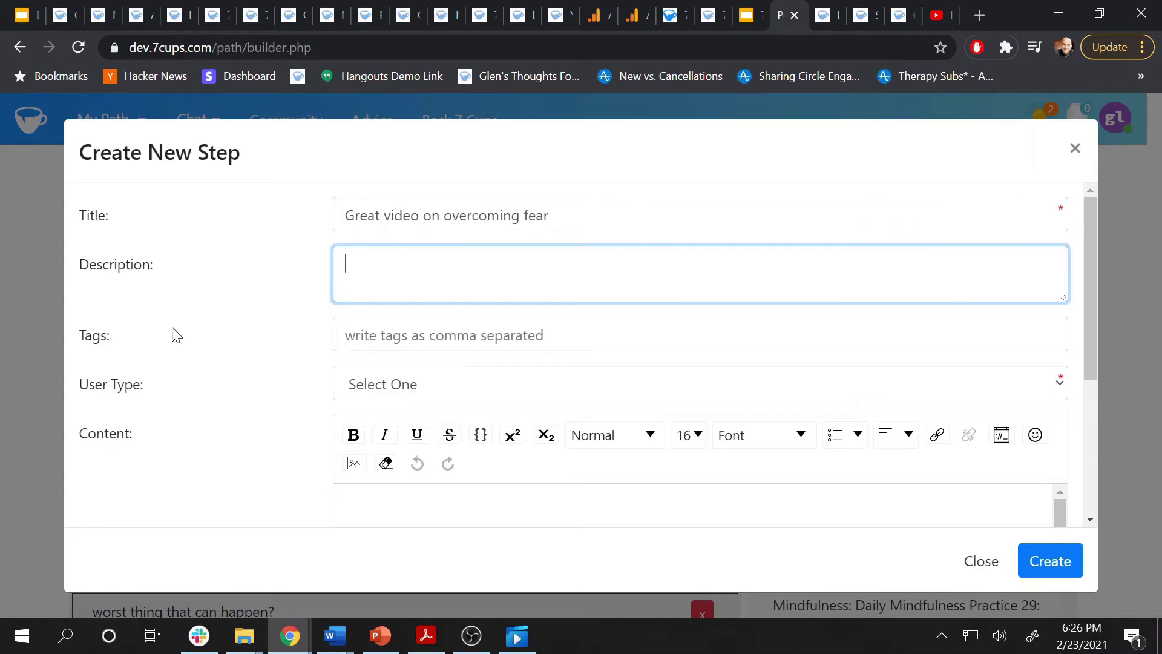
{"action": "type", "text": "watch this 30 second to "}
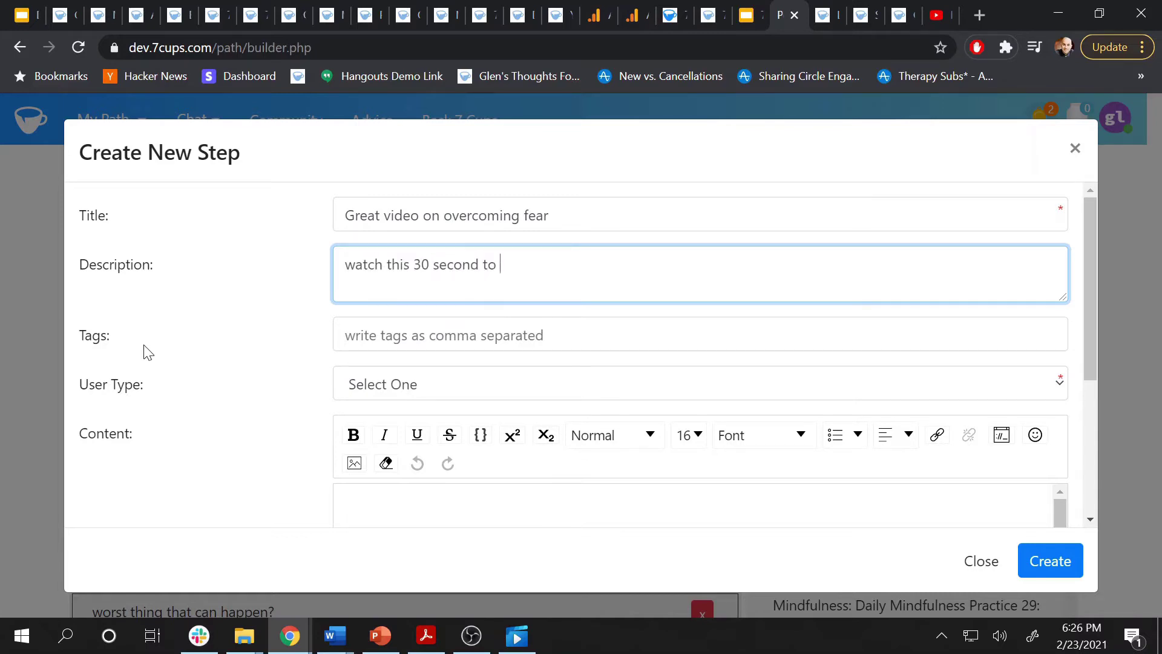
{"action": "type", "text": "ideo to lar"}
{"action": "key", "text": "BackSpace"}
{"action": "key", "text": "BackSpace"}
{"action": "type", "text": "earn more abo"}
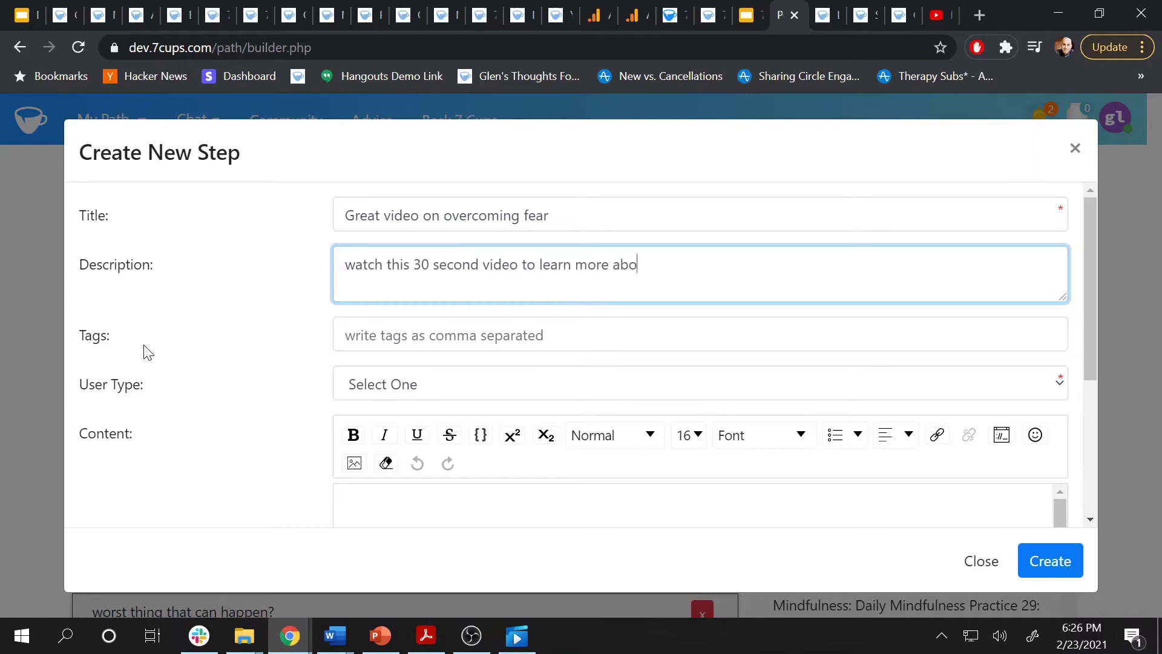
{"action": "type", "text": "ut how to manage anxiety"}
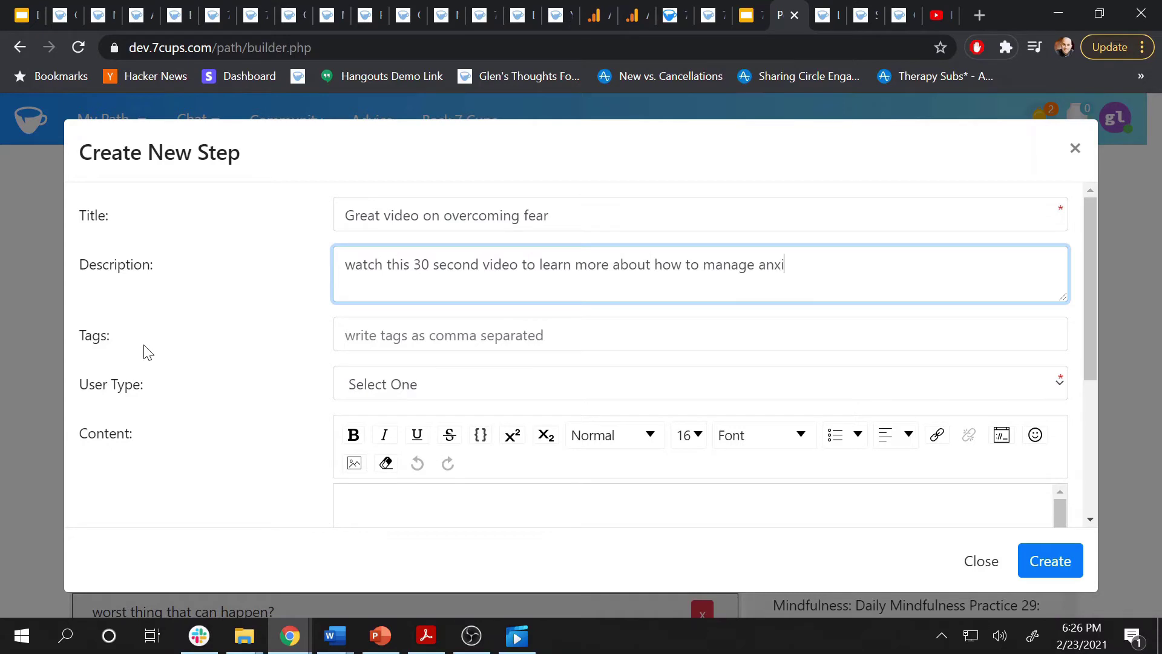
Tag the new step "short video, worry, fear, anxiety" and set its user type to Member-Listener
{"action": "left_click", "coordinate": [347, 335]}
{"action": "type", "text": "short video, worry, fera,"}
{"action": "key", "text": "BackSpace"}
{"action": "key", "text": "BackSpace"}
{"action": "key", "text": "BackSpace"}
{"action": "type", "text": "ar, anxiety"}
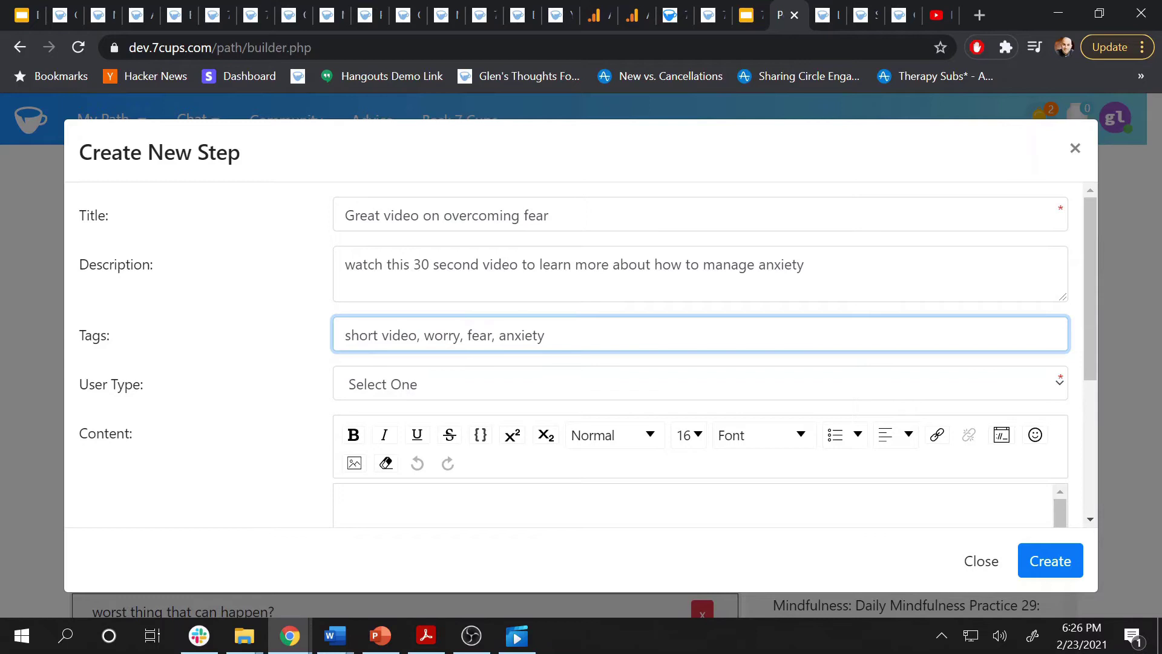
{"action": "left_click", "coordinate": [1008, 392]}
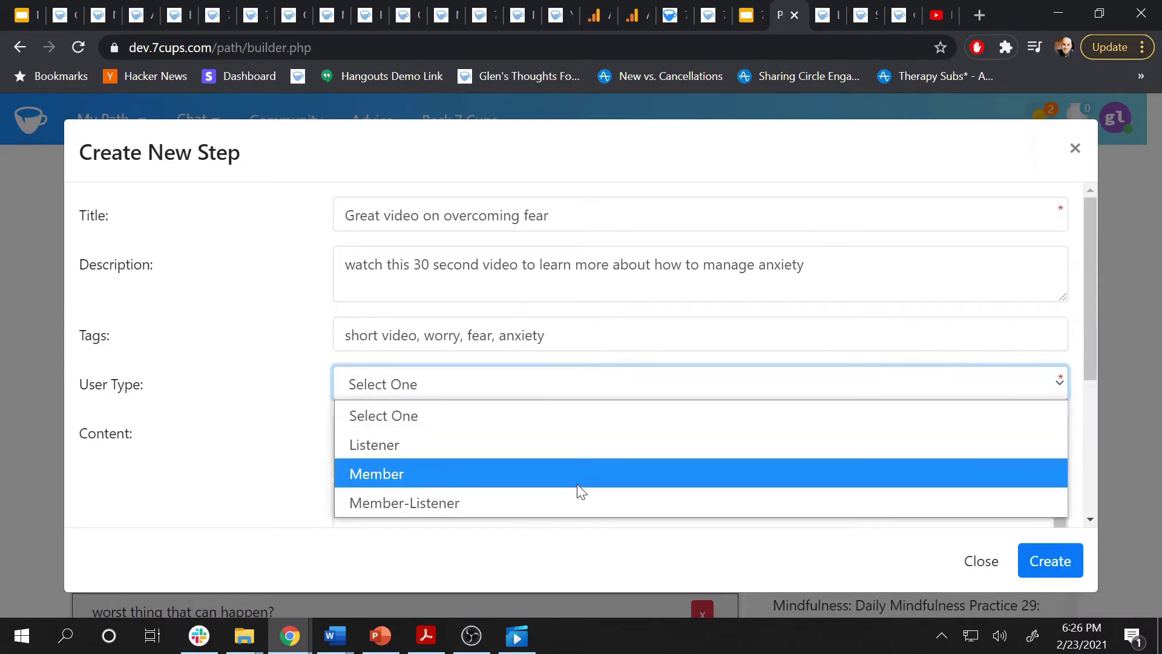
{"action": "left_click", "coordinate": [576, 505]}
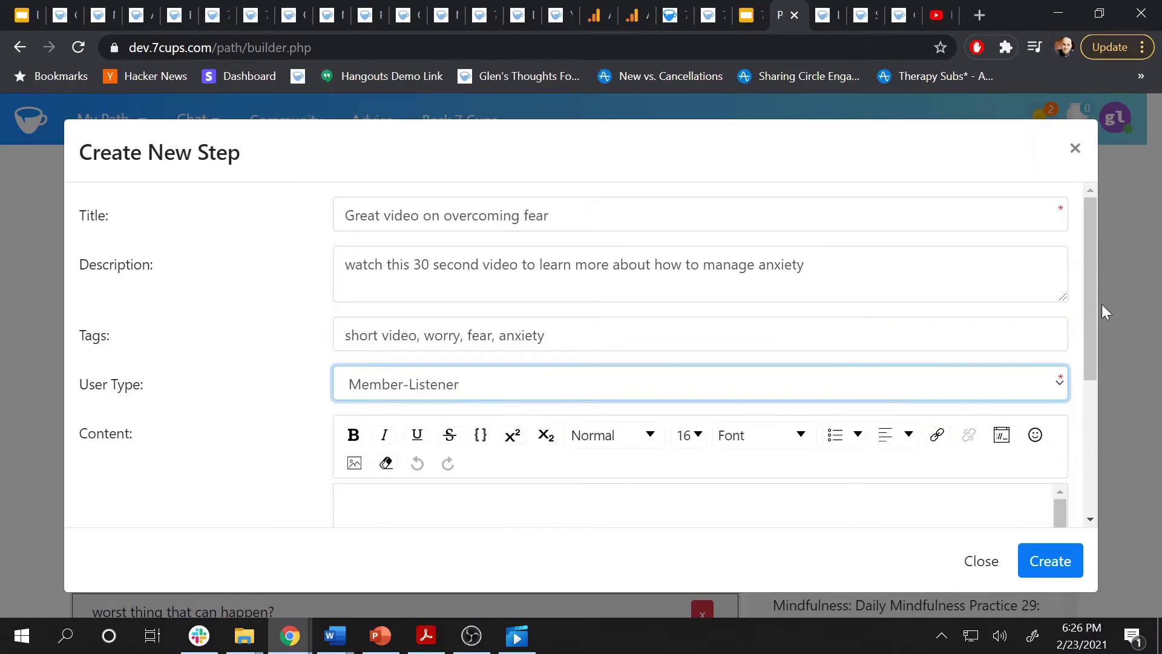
Enter "text" in the new step's content and format it bold at font size 18
{"action": "left_click_drag", "start_coordinate": [1092, 297], "coordinate": [1091, 390]}
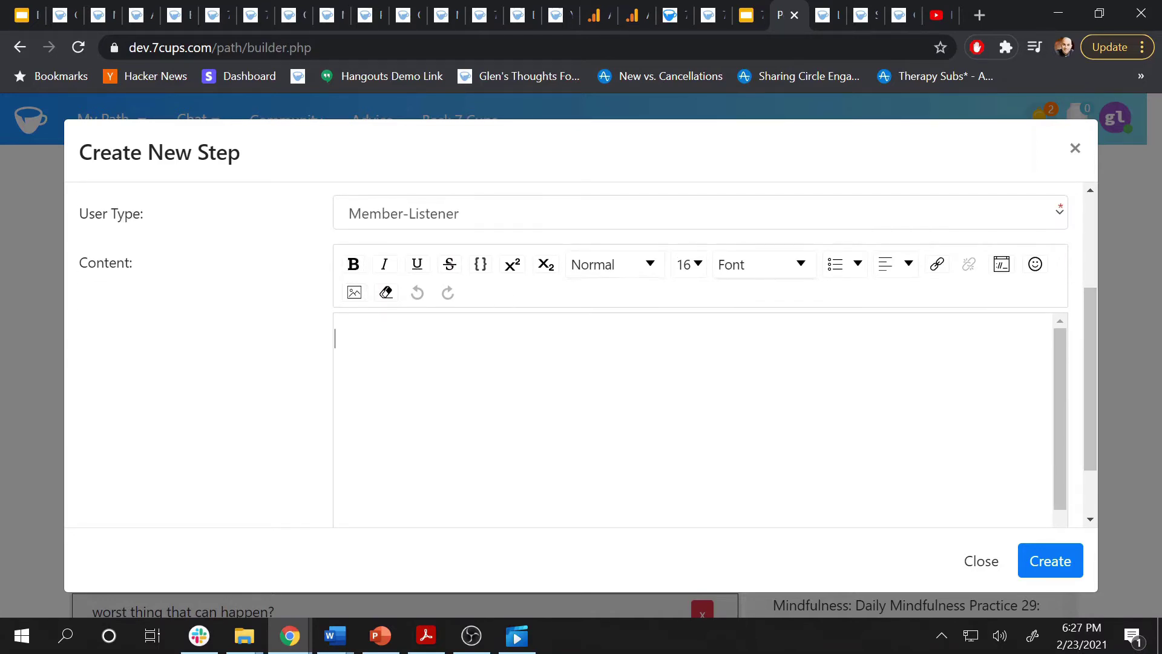
{"action": "type", "text": "text"}
{"action": "key", "text": "shift+Left"}
{"action": "key", "text": "shift+Left"}
{"action": "key", "text": "shift+Left"}
{"action": "key", "text": "shift+Left"}
{"action": "left_click", "coordinate": [354, 265]}
{"action": "left_click", "coordinate": [698, 265]}
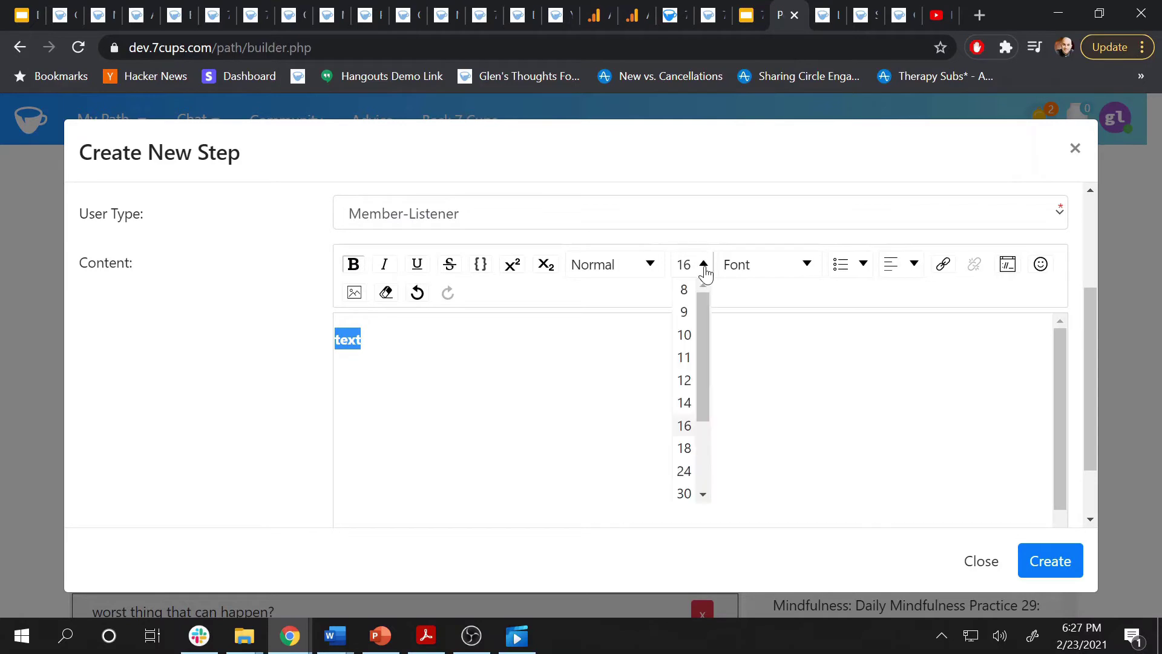
{"action": "left_click", "coordinate": [689, 449]}
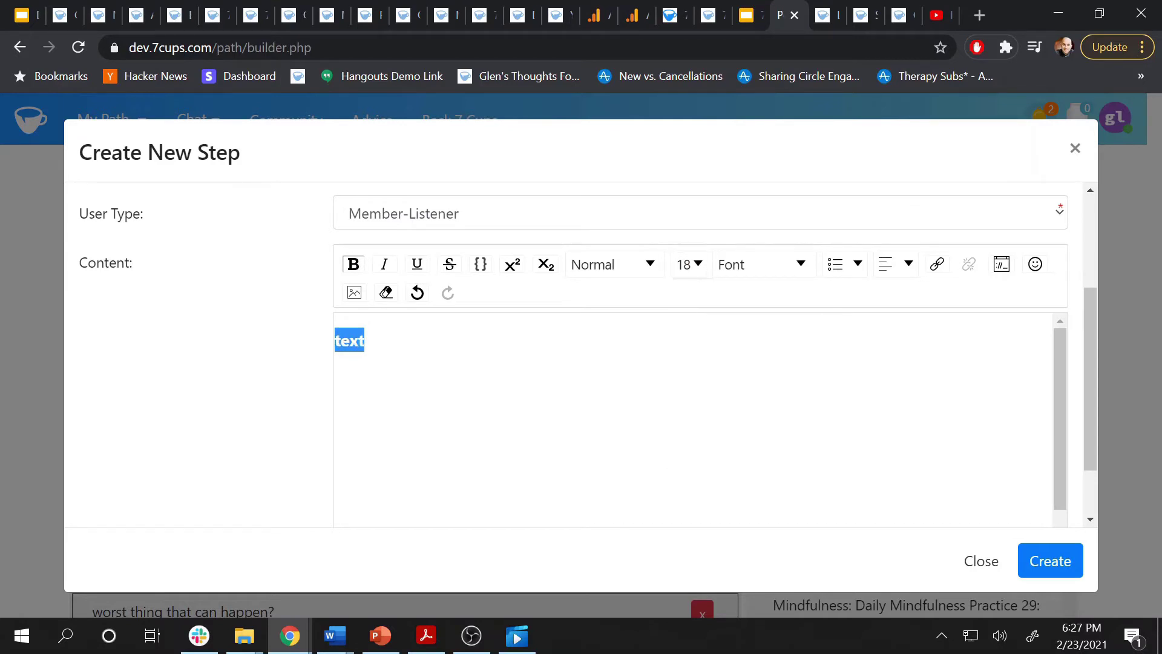
{"action": "left_click", "coordinate": [365, 340]}
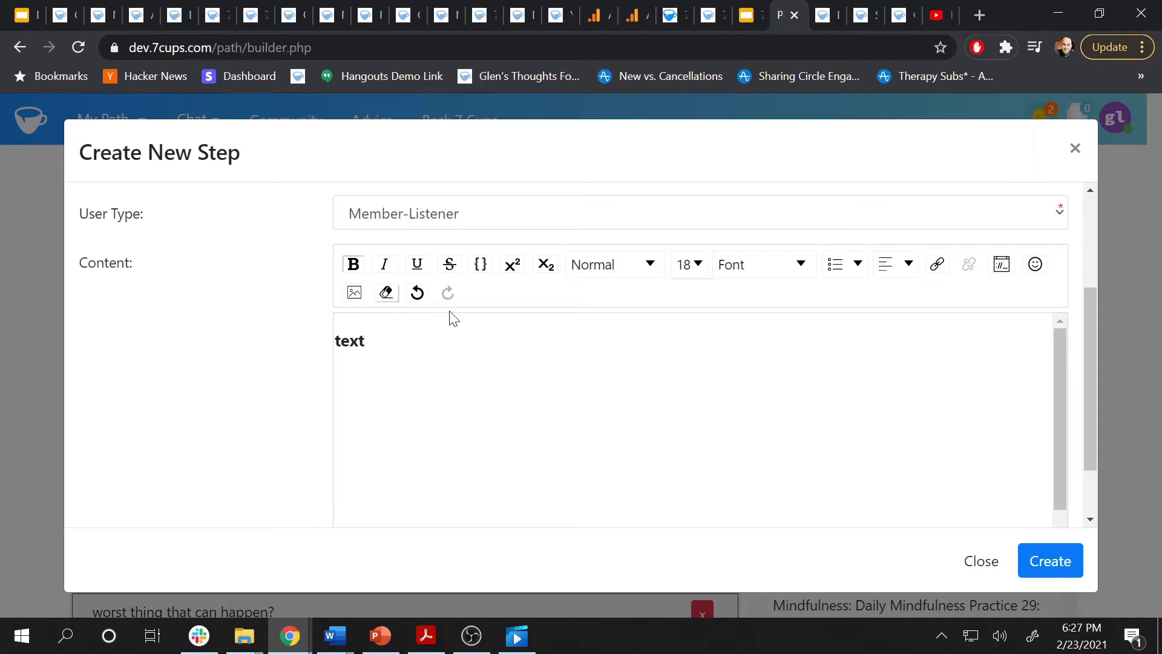
Embed the YouTube video "How To Overcome Fear And Anxiety In 30 Seconds" in the content using its share link, and create the step
{"action": "left_click", "coordinate": [1003, 266]}
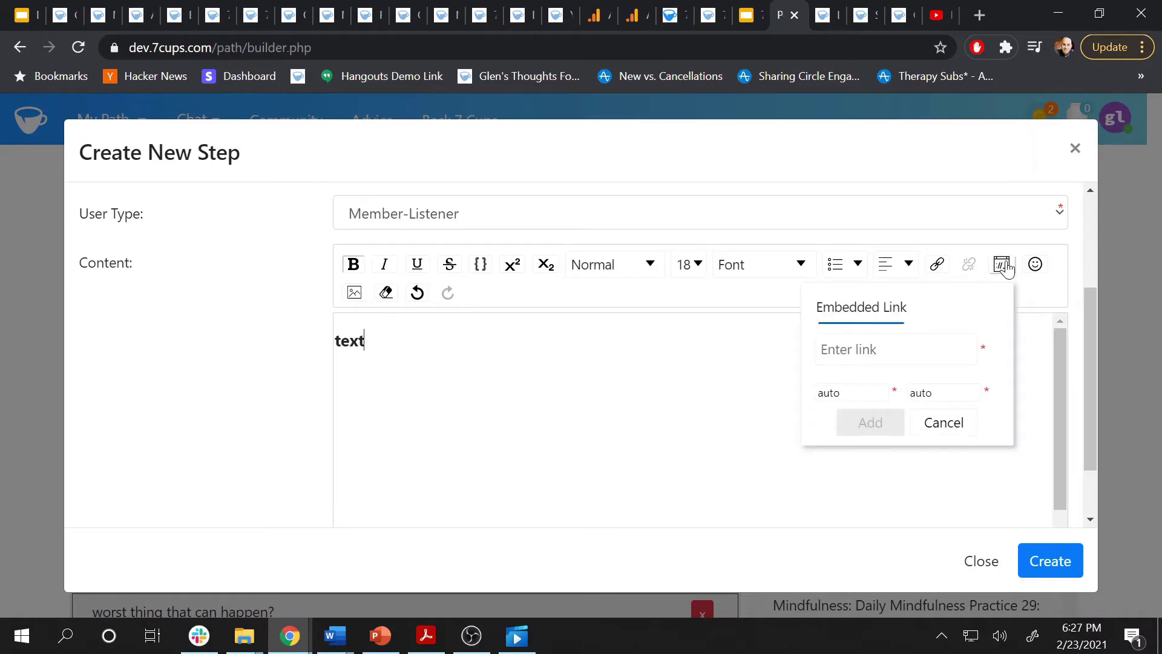
{"action": "left_click", "coordinate": [948, 15]}
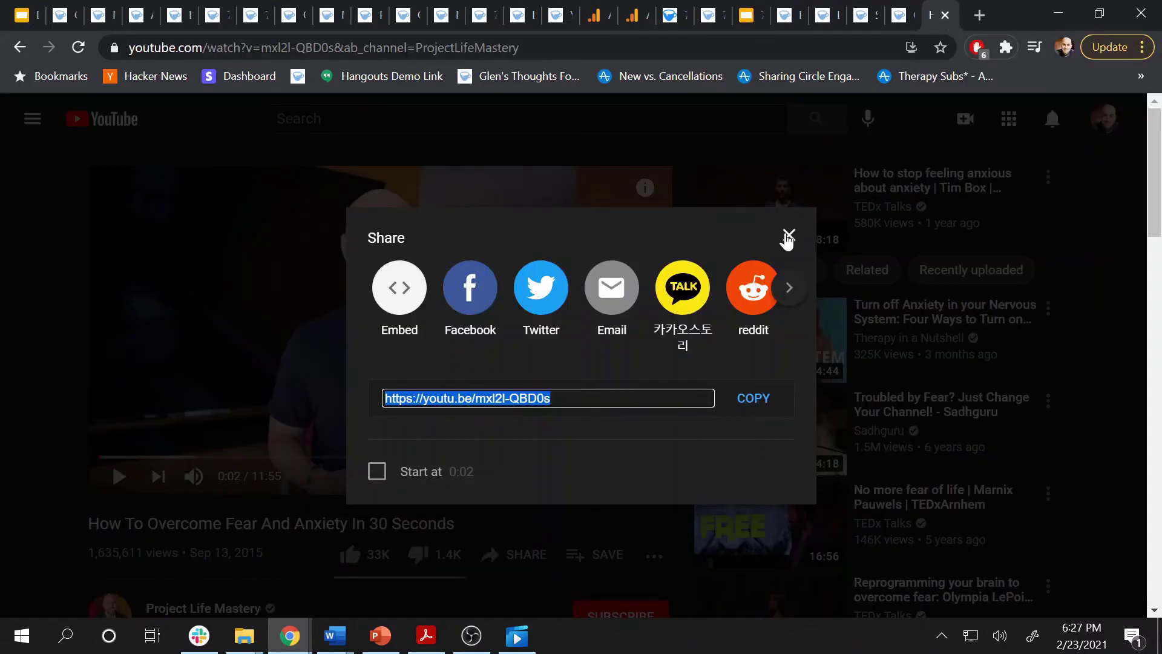
{"action": "left_click", "coordinate": [788, 236]}
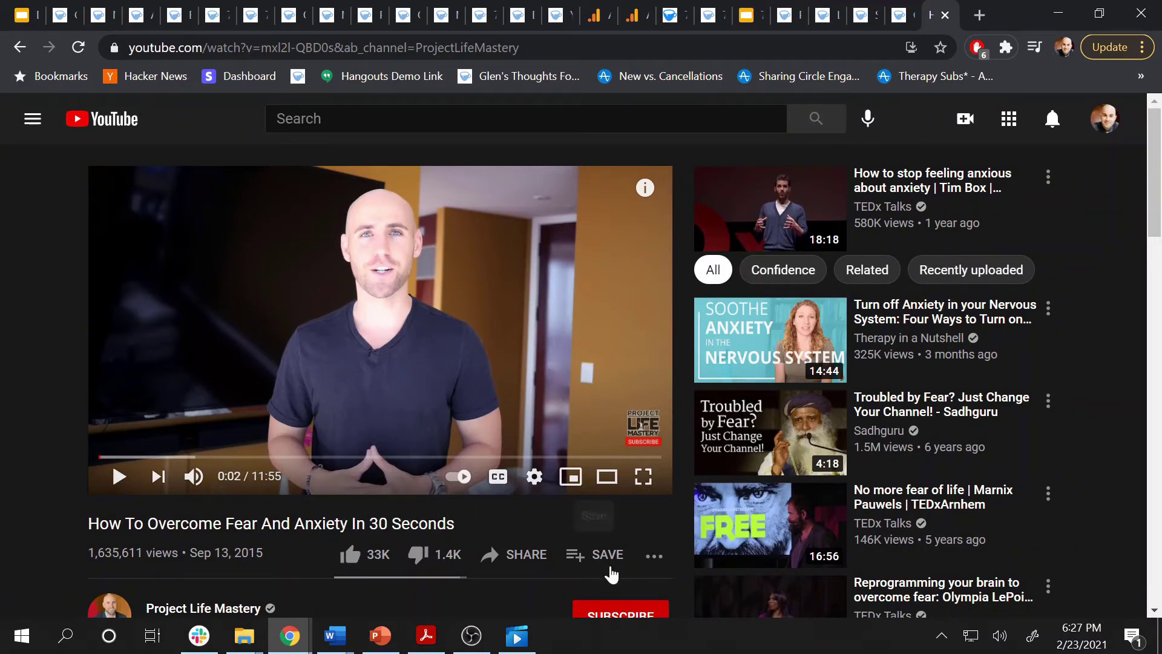
{"action": "left_click", "coordinate": [517, 556]}
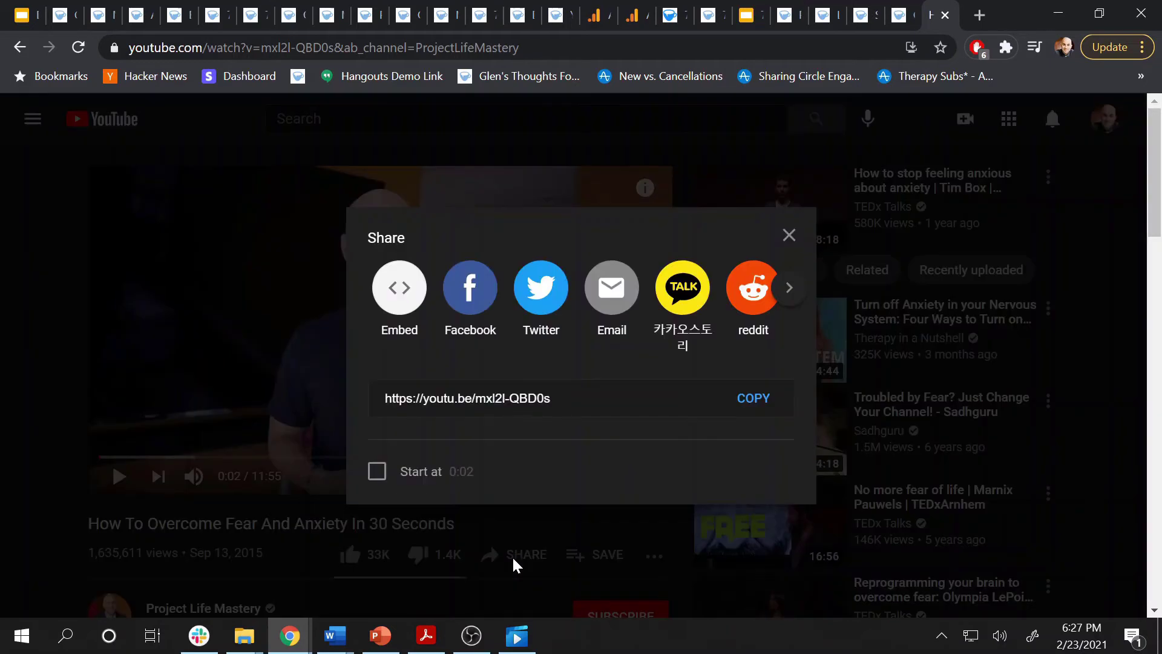
{"action": "left_click", "coordinate": [748, 409]}
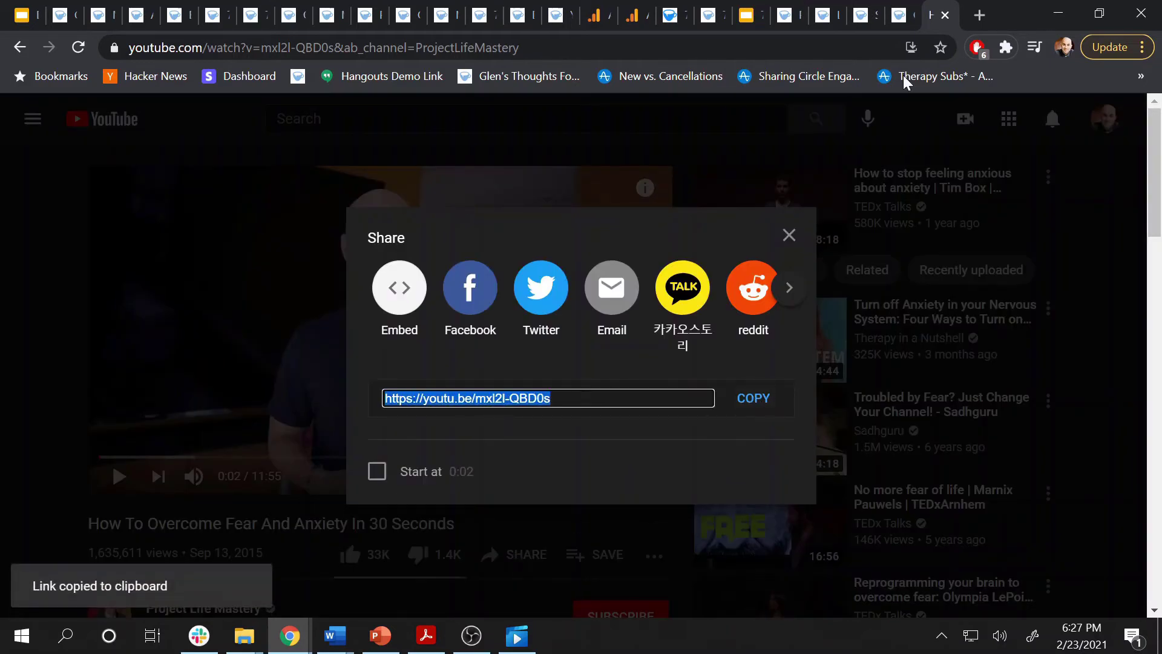
{"action": "left_click", "coordinate": [794, 20]}
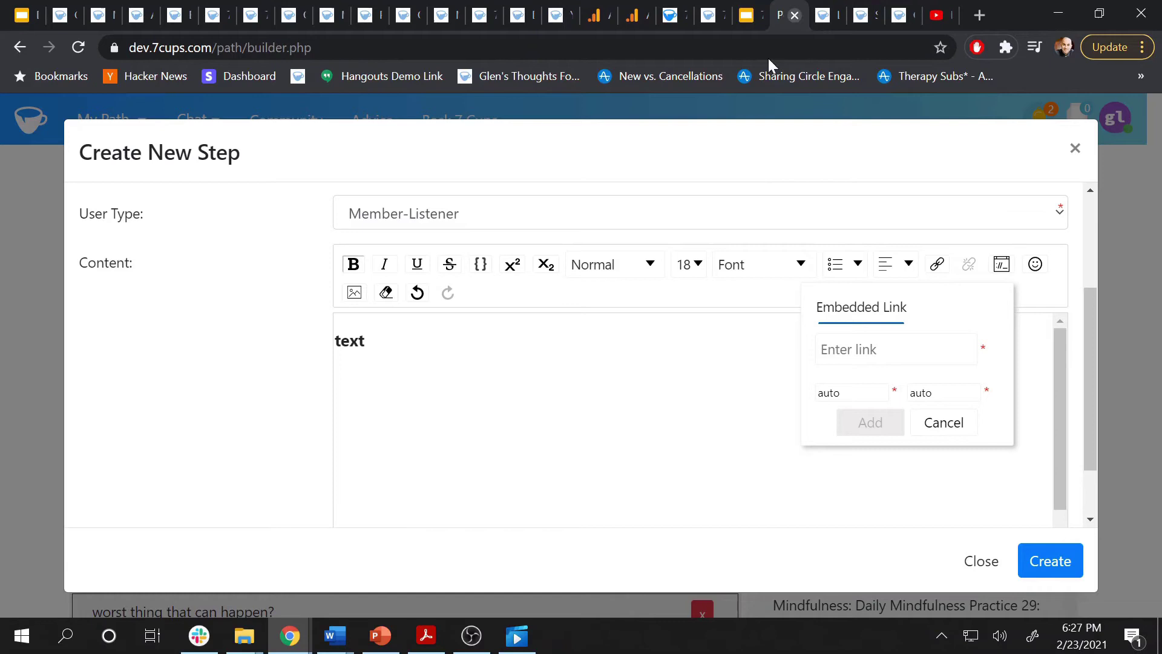
{"action": "key", "text": "ctrl+v"}
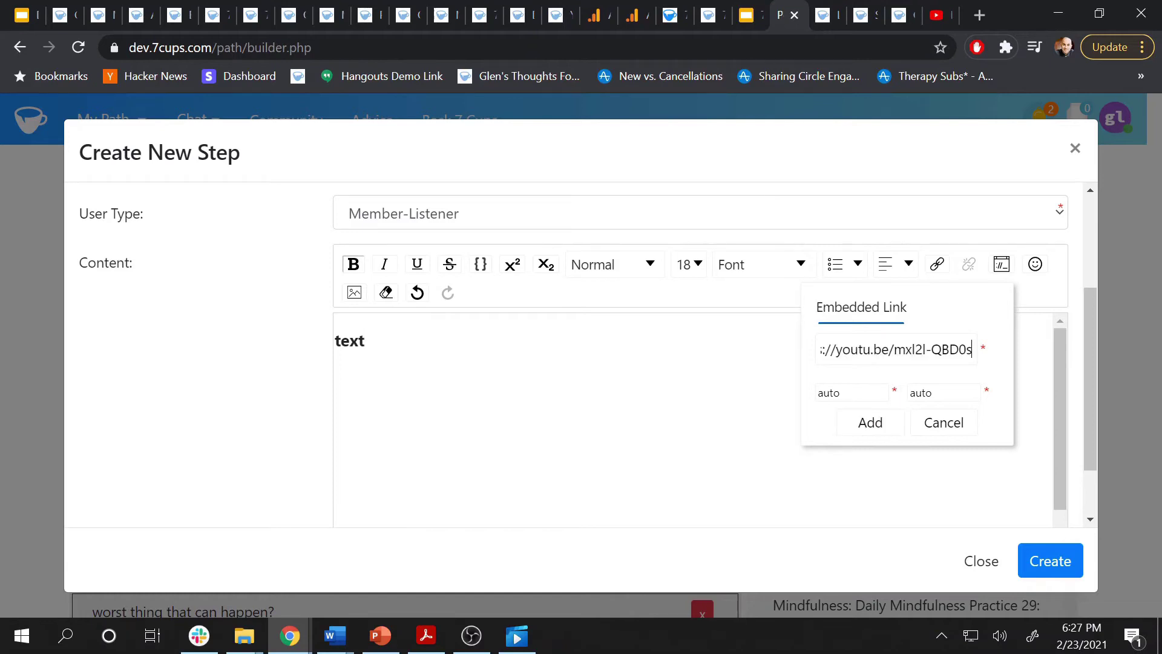
{"action": "left_click", "coordinate": [871, 430]}
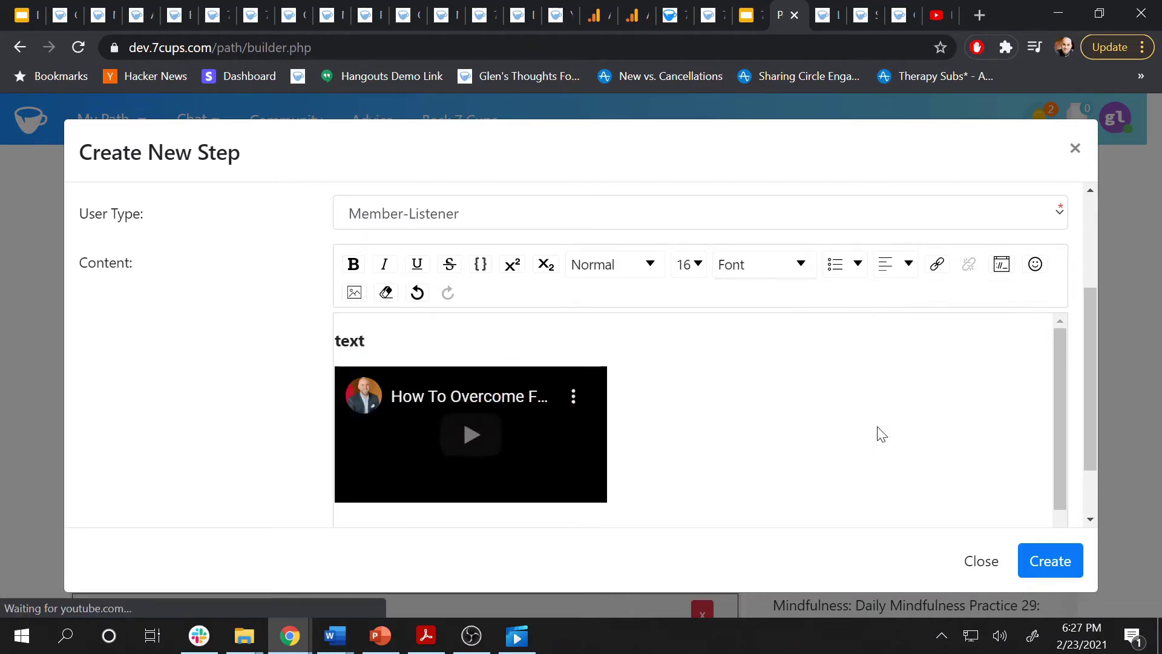
{"action": "left_click", "coordinate": [1062, 560]}
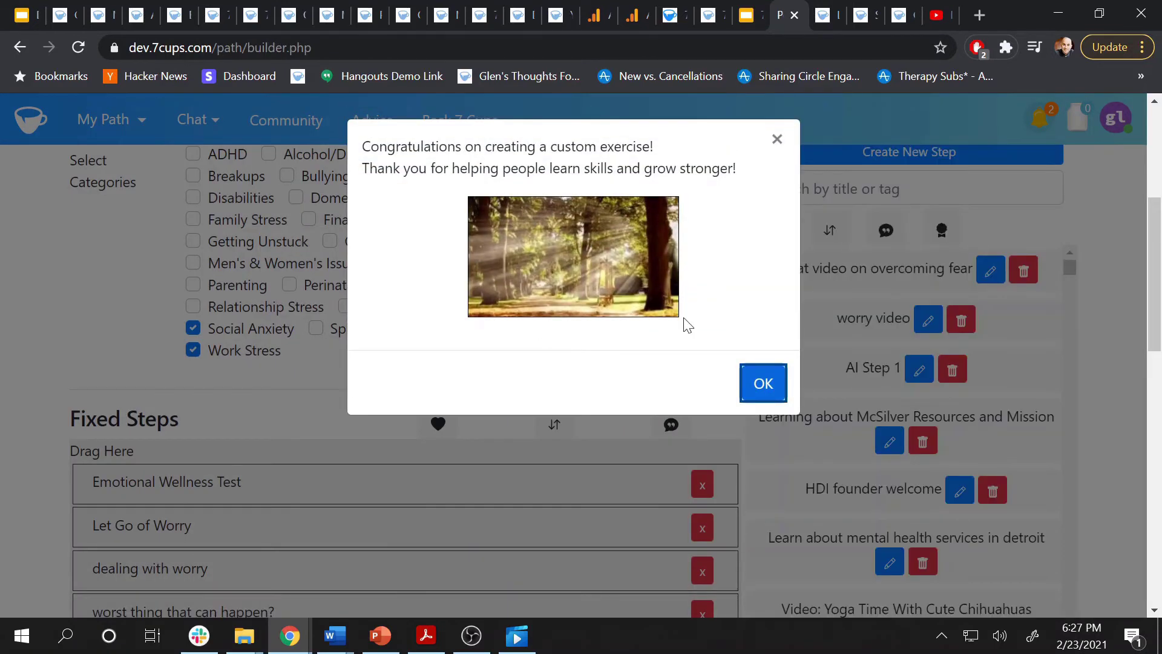
{"action": "left_click", "coordinate": [763, 384]}
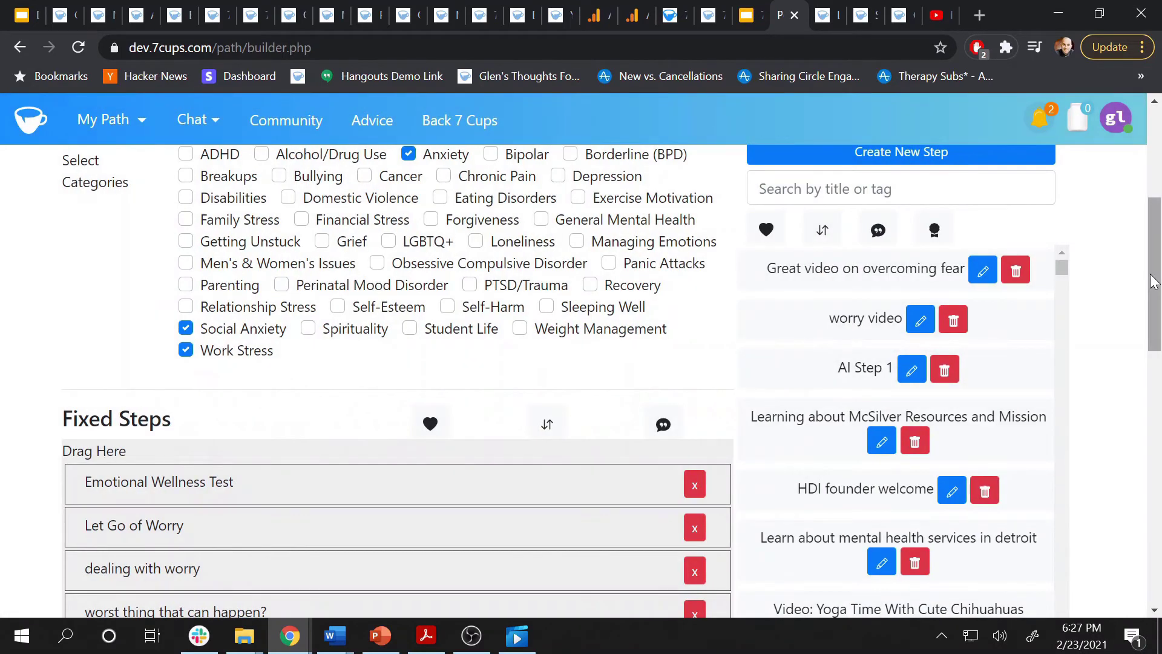
Add "Great video on overcoming fear" to the Fixed Steps and move it to first place, with "Let Go of Worry" directly after it
{"action": "left_click_drag", "start_coordinate": [766, 267], "coordinate": [129, 558]}
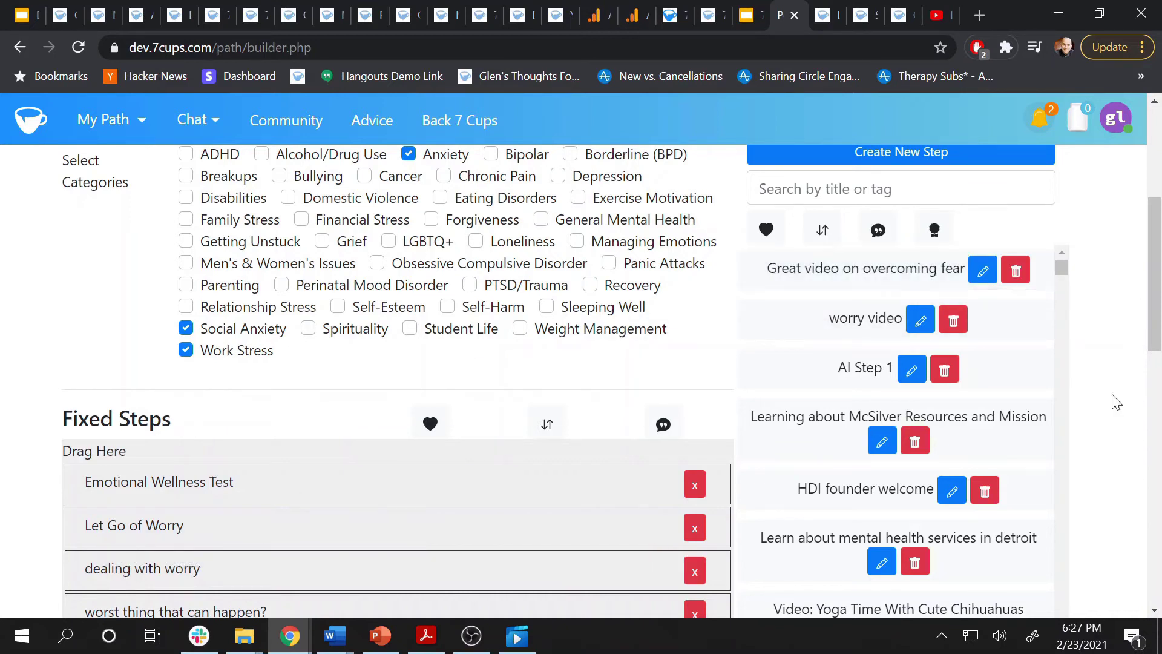
{"action": "scroll", "coordinate": [1155, 321], "scroll_direction": "down", "scroll_amount": 4}
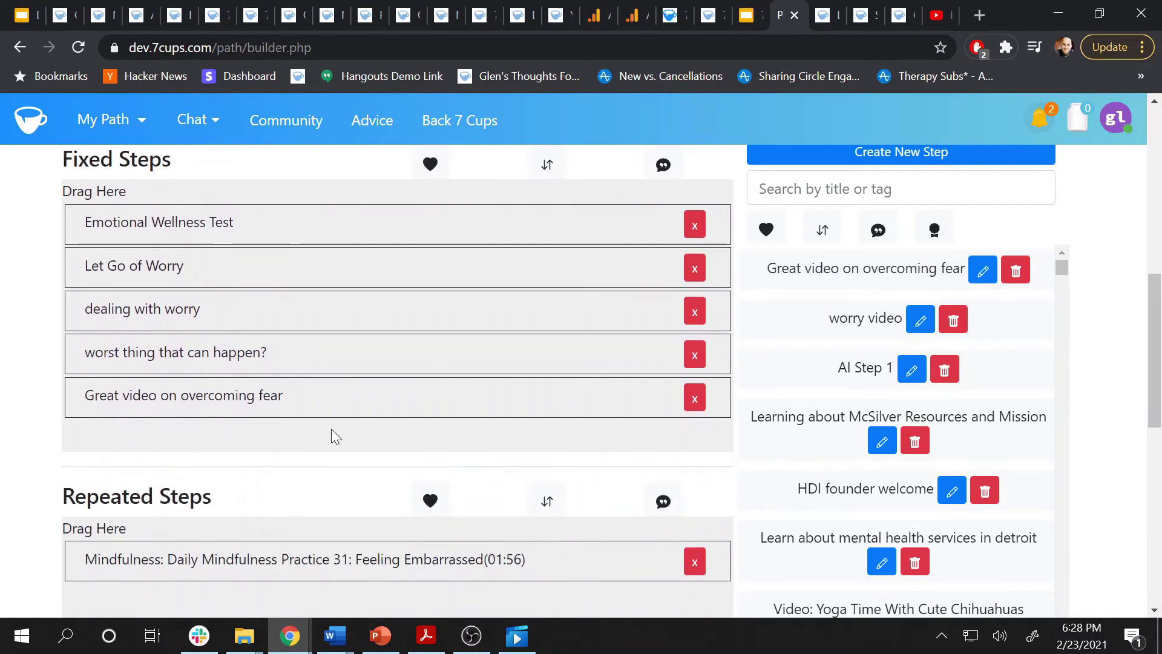
{"action": "left_click_drag", "start_coordinate": [276, 408], "coordinate": [163, 230]}
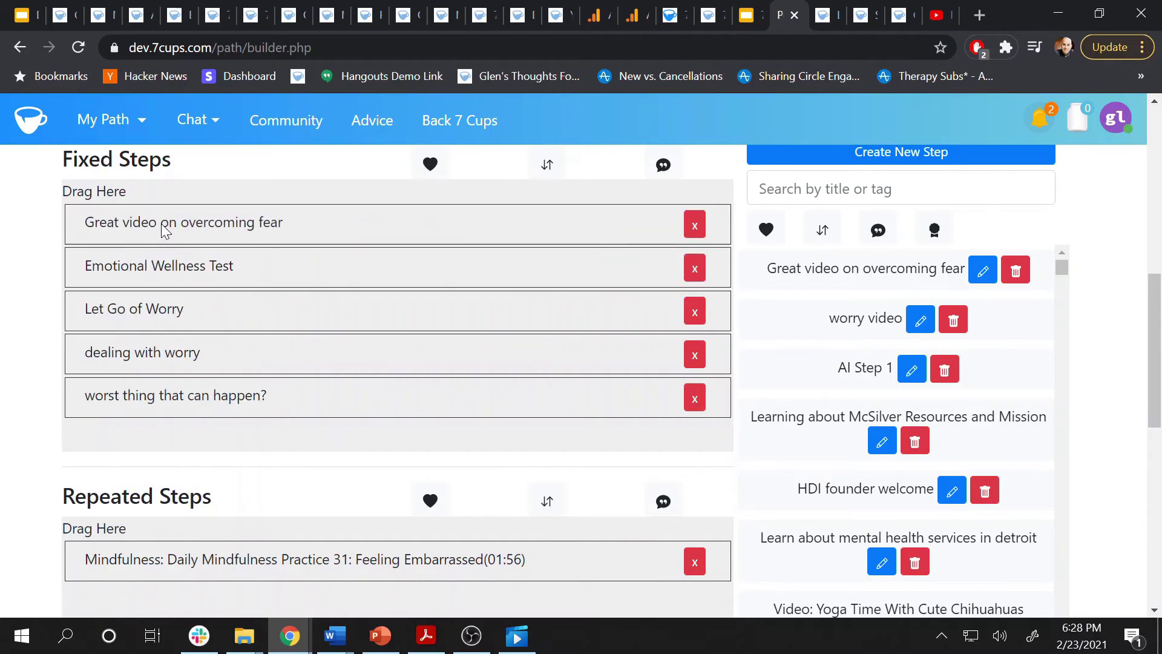
{"action": "left_click_drag", "start_coordinate": [176, 313], "coordinate": [112, 256]}
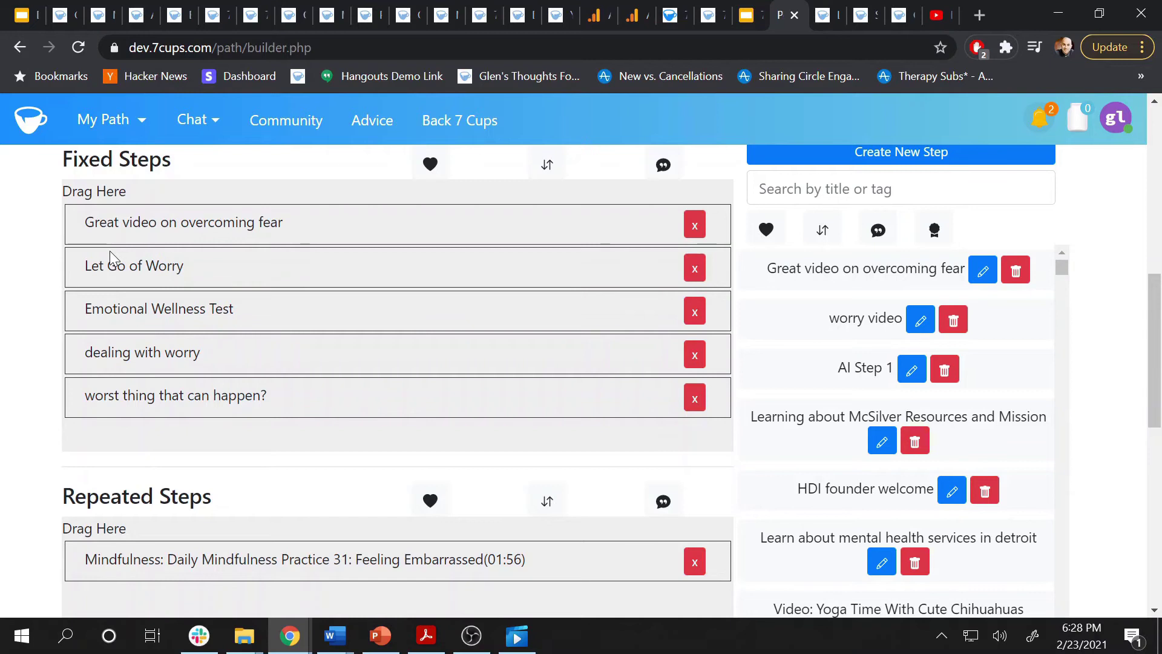
Rename the custom path "Overcoming Worry 2" and save it
{"action": "left_click_drag", "start_coordinate": [1155, 333], "coordinate": [1148, 146]}
{"action": "left_click", "coordinate": [127, 226]}
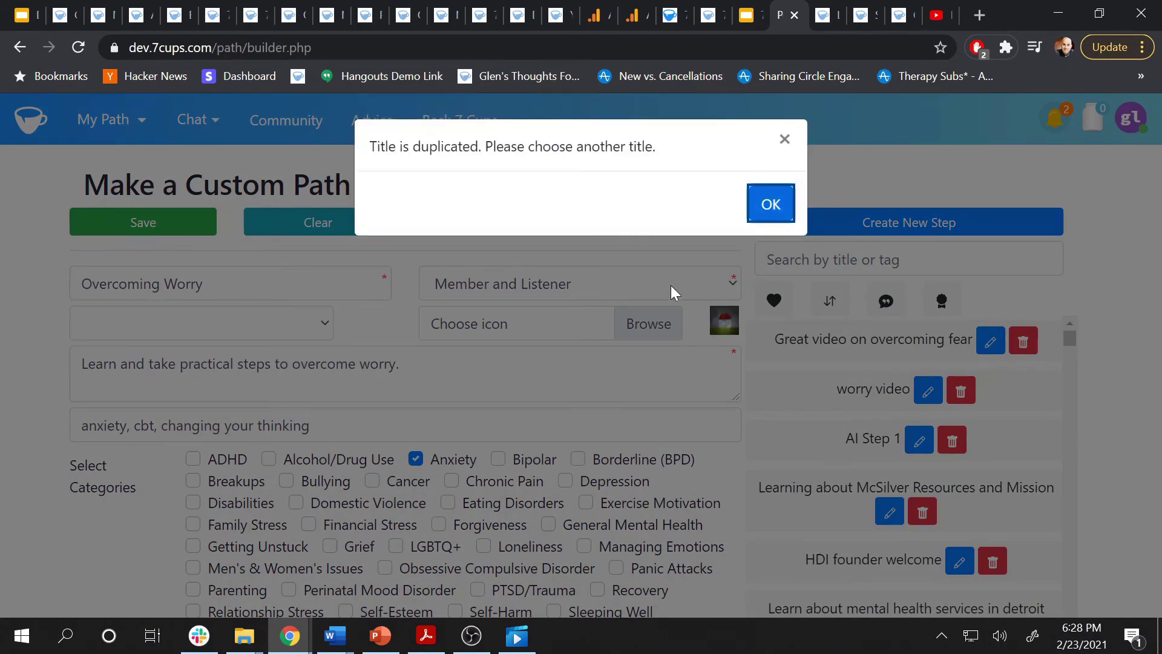
{"action": "left_click", "coordinate": [772, 206]}
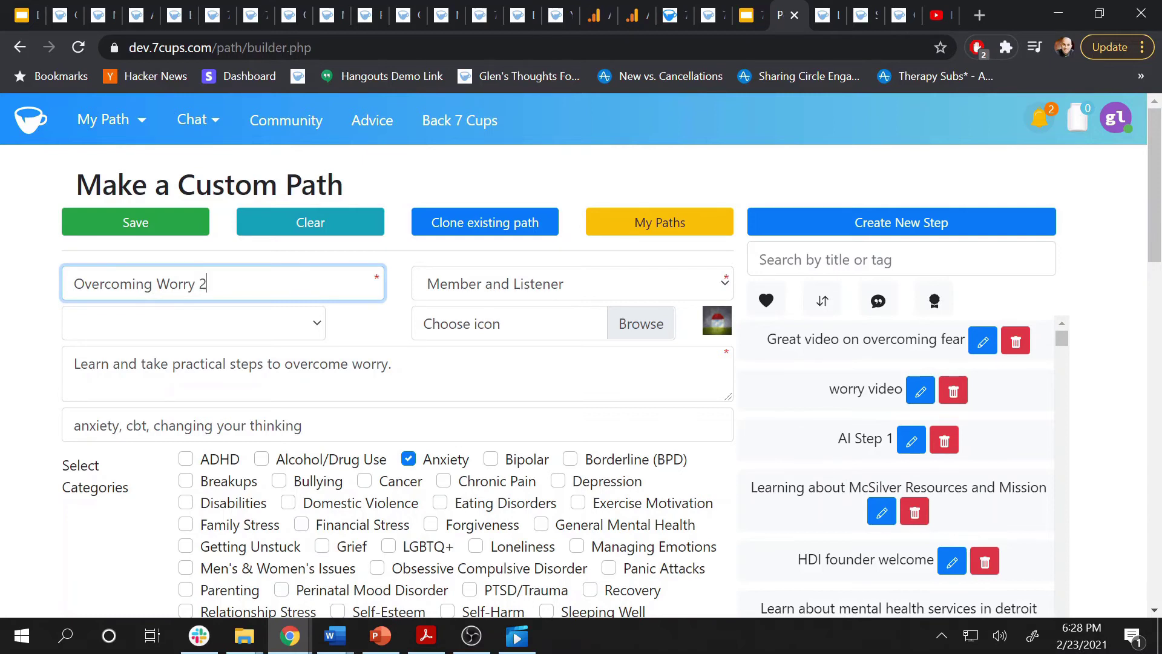
{"action": "left_click", "coordinate": [145, 228]}
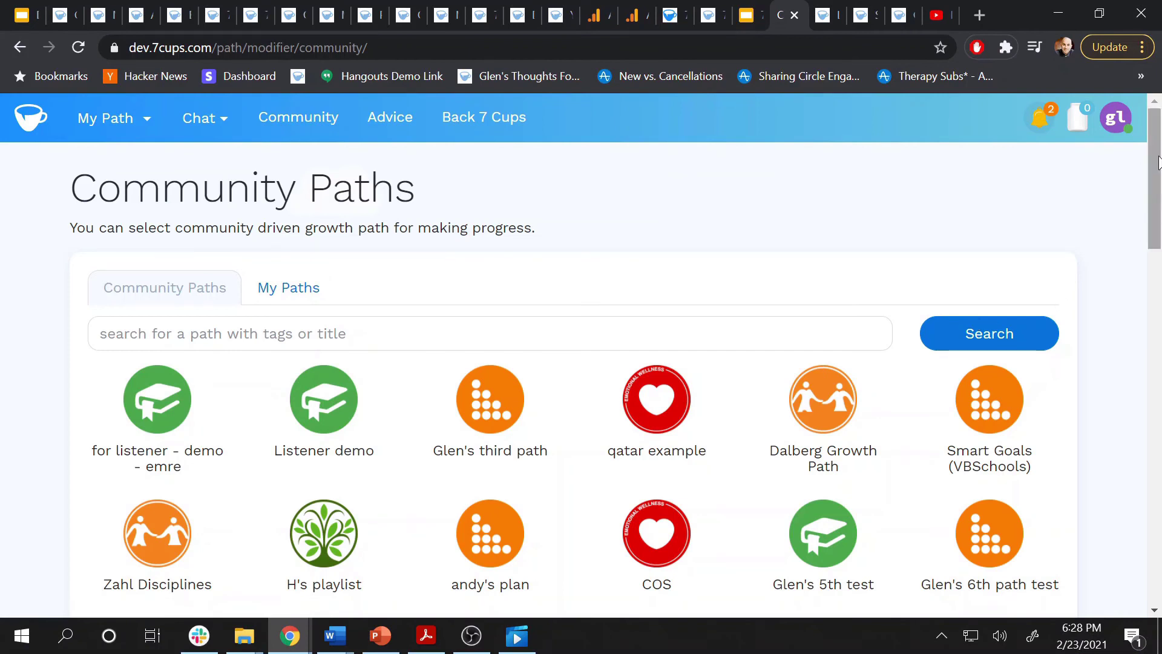
Select the "Overcoming Worry 2" path from the Community Paths and return to the Growth Path
{"action": "left_click_drag", "start_coordinate": [1158, 163], "coordinate": [1130, 436]}
{"action": "left_click", "coordinate": [319, 395]}
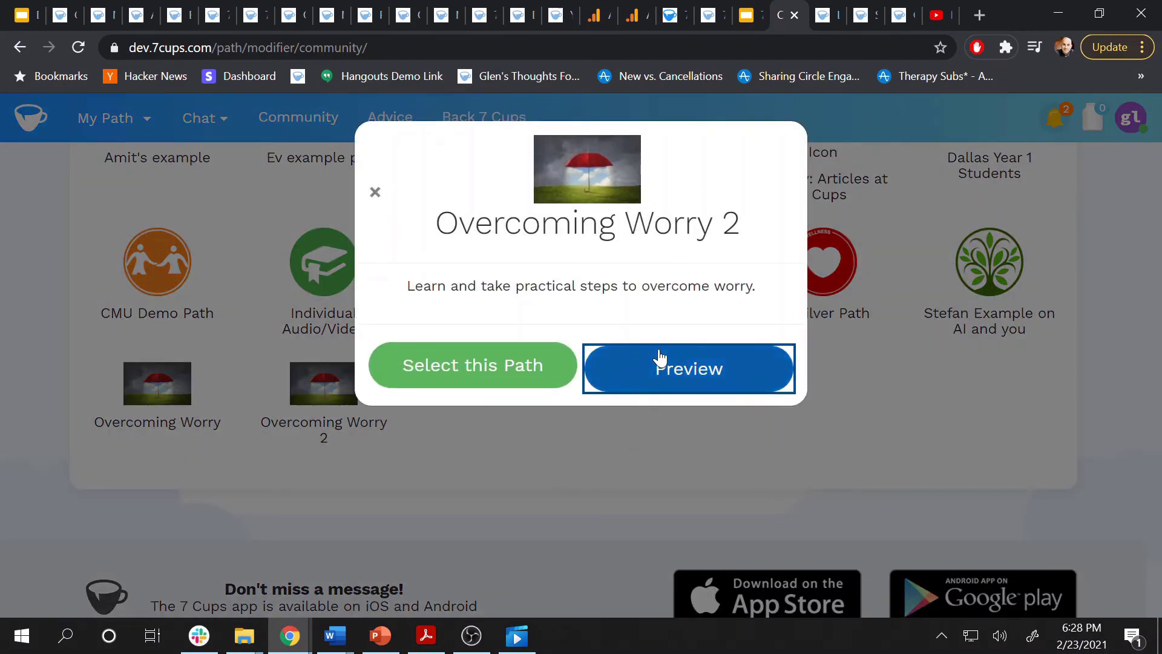
{"action": "left_click", "coordinate": [475, 367]}
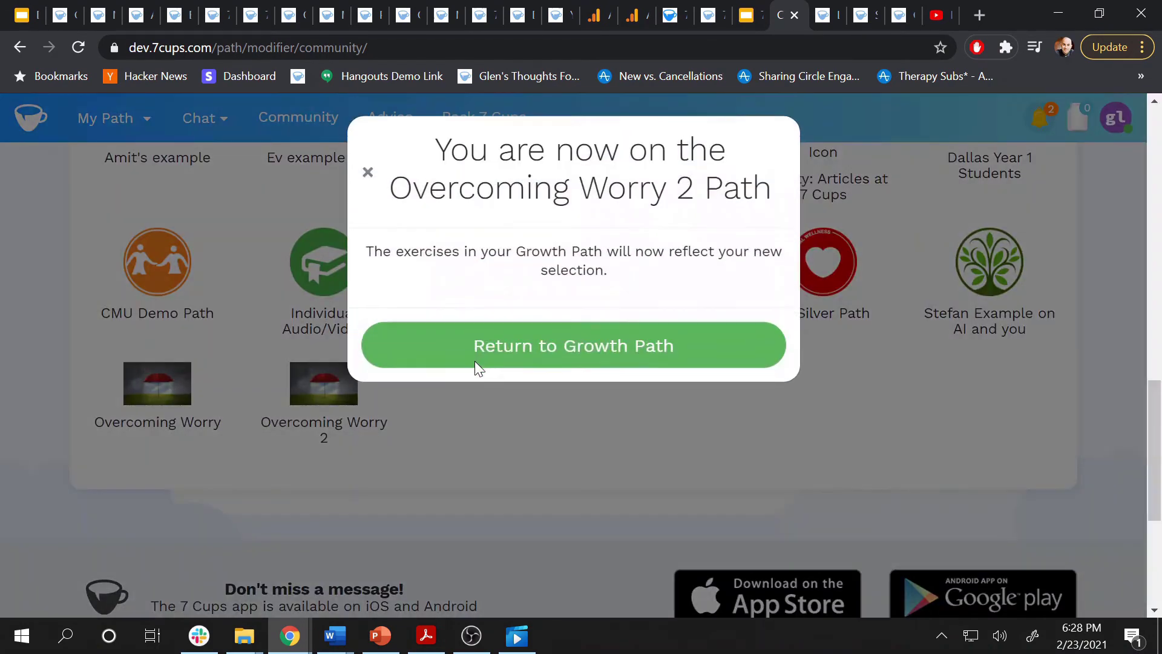
{"action": "left_click", "coordinate": [554, 361]}
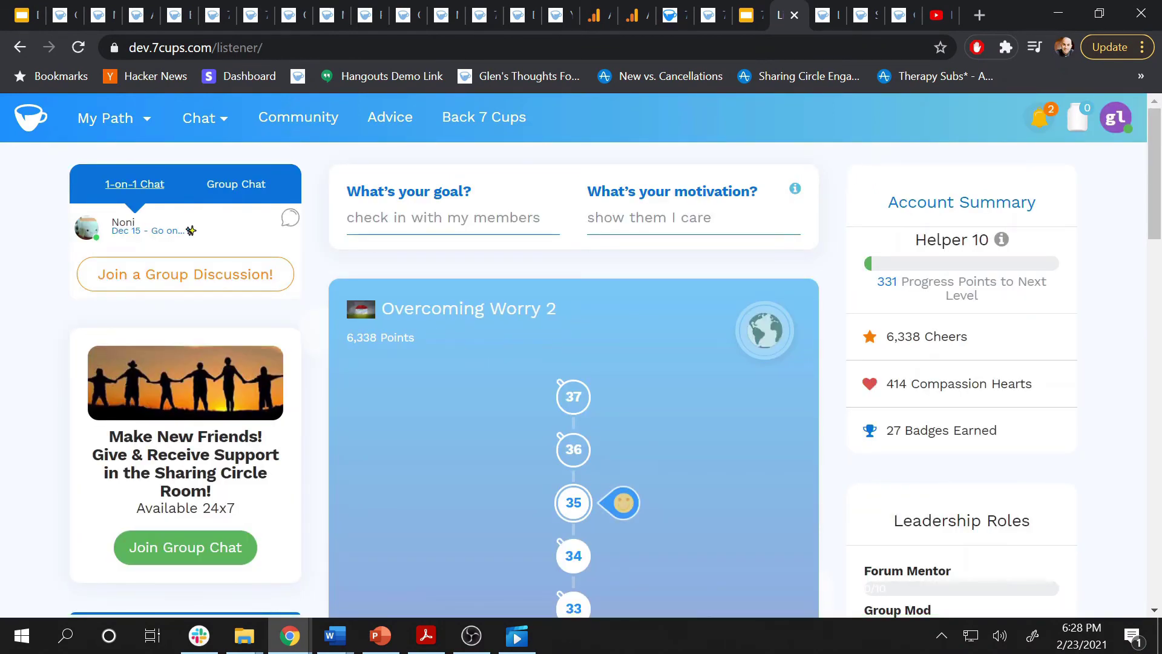
Open the current step on the path and complete the "Great video on overcoming fear" exercise
{"action": "left_click", "coordinate": [580, 515]}
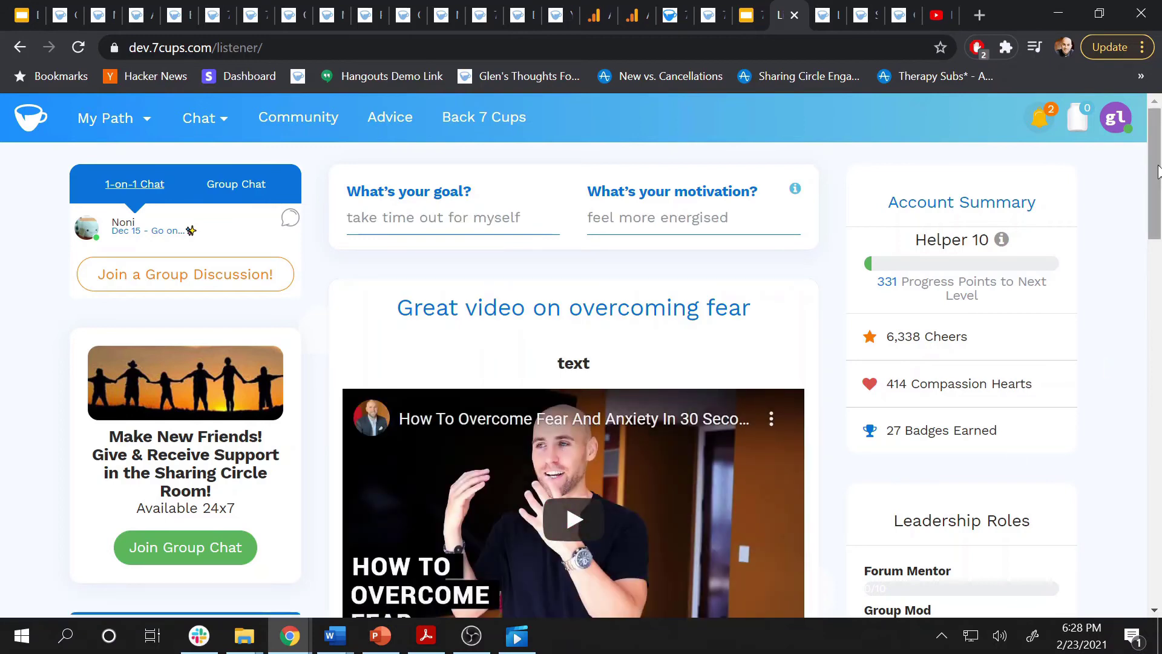
{"action": "left_click_drag", "start_coordinate": [1159, 176], "coordinate": [1158, 180]}
{"action": "scroll", "coordinate": [1159, 188], "scroll_direction": "down", "scroll_amount": 2}
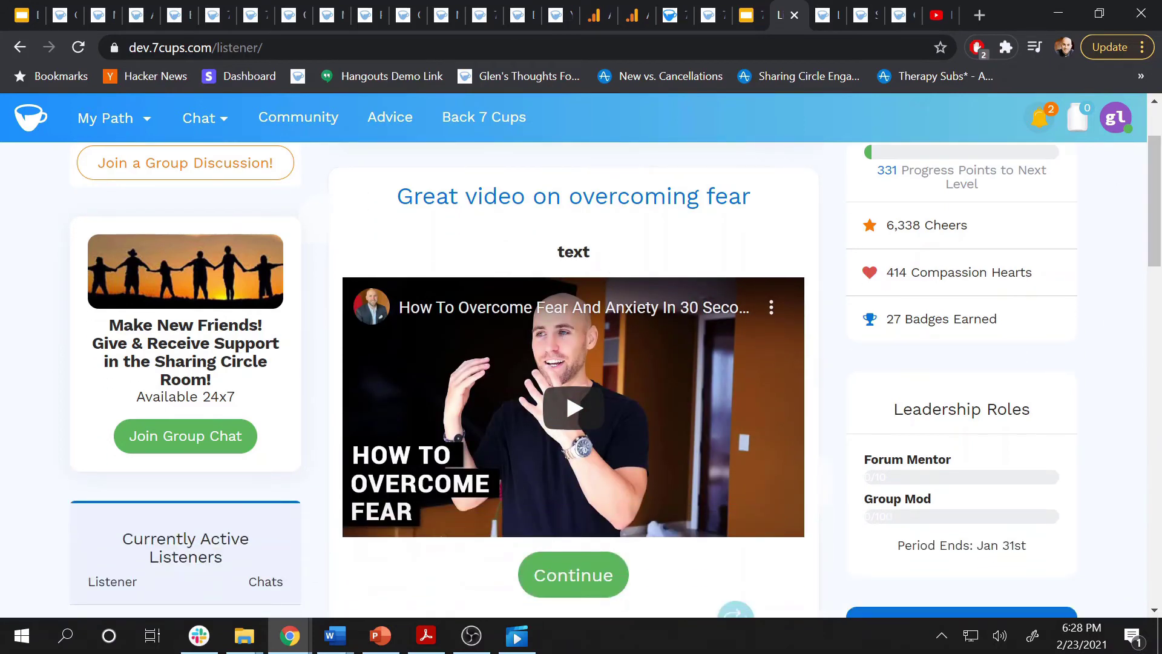
{"action": "left_click", "coordinate": [575, 584]}
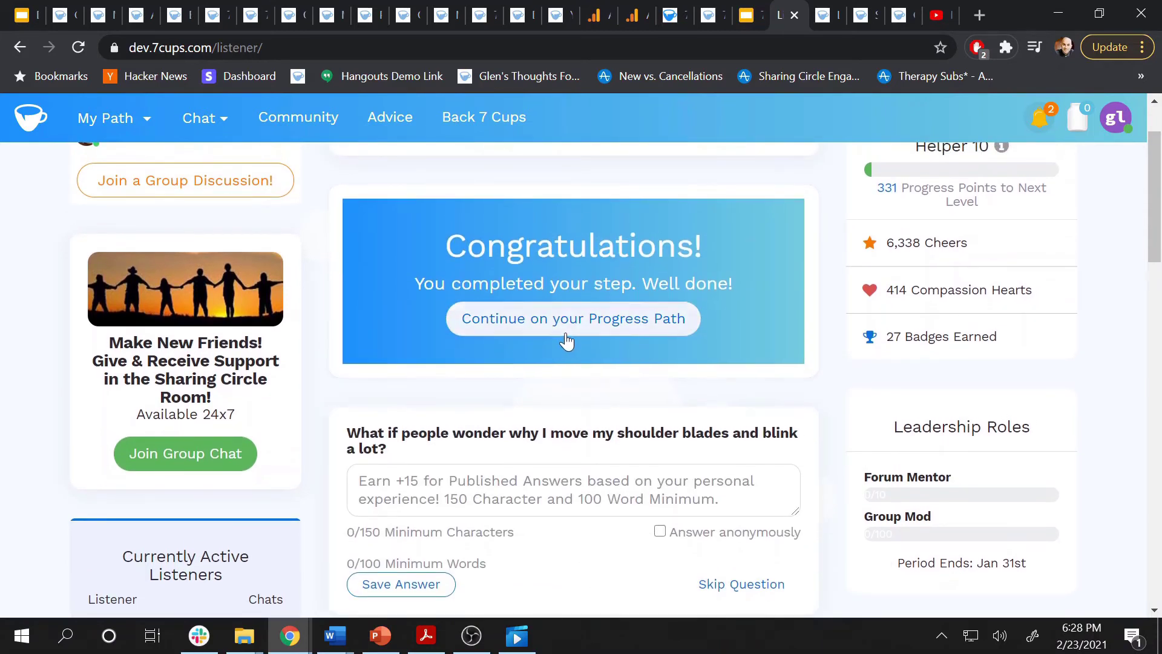
Continue on the progress path, open the next step and go to its box for writing down worries
{"action": "left_click", "coordinate": [566, 339]}
{"action": "left_click", "coordinate": [575, 408]}
{"action": "left_click_drag", "start_coordinate": [1157, 190], "coordinate": [1160, 241]}
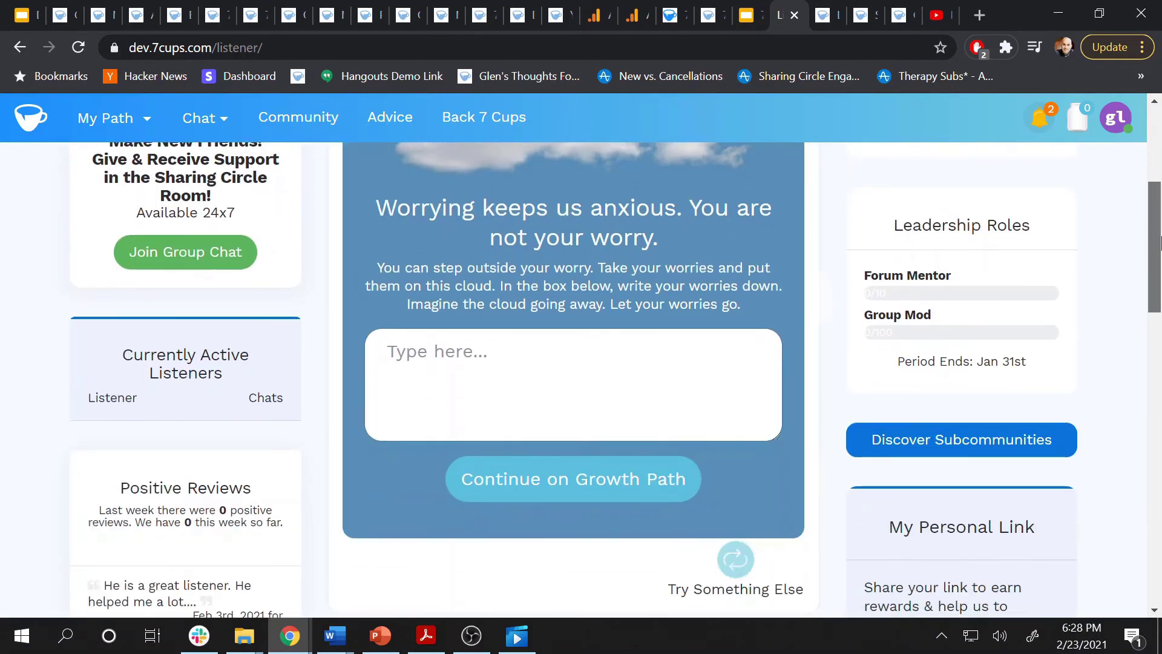
{"action": "left_click", "coordinate": [560, 348]}
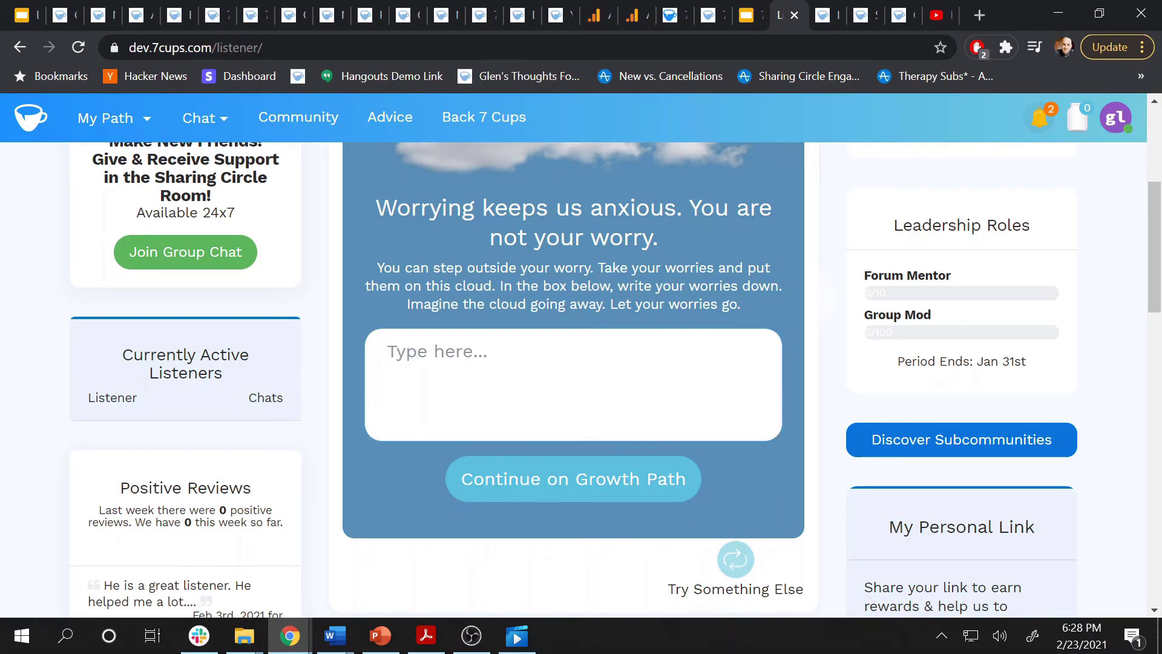